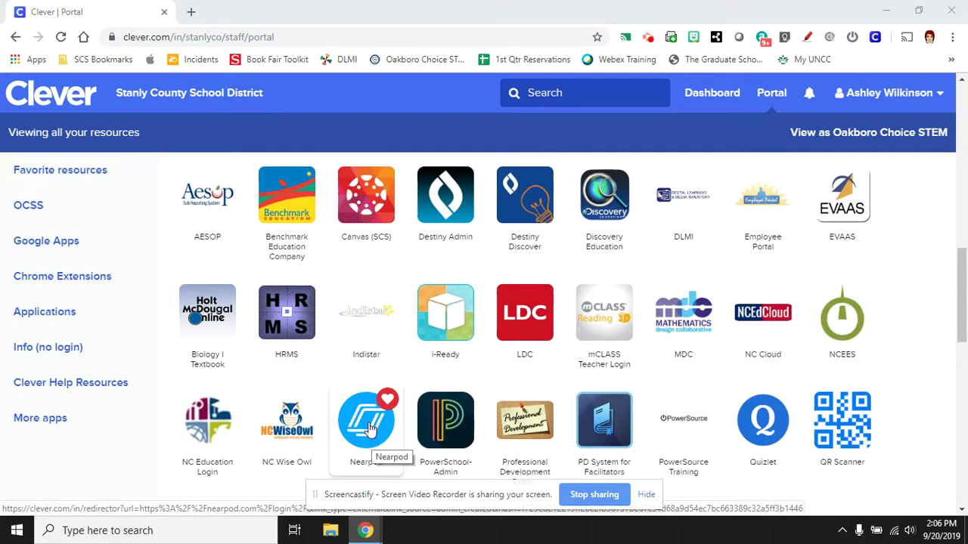
Step: Open Nearpod from the Clever portal and go to the Nearpod Lesson Library
{"action": "left_click", "coordinate": [368, 429]}
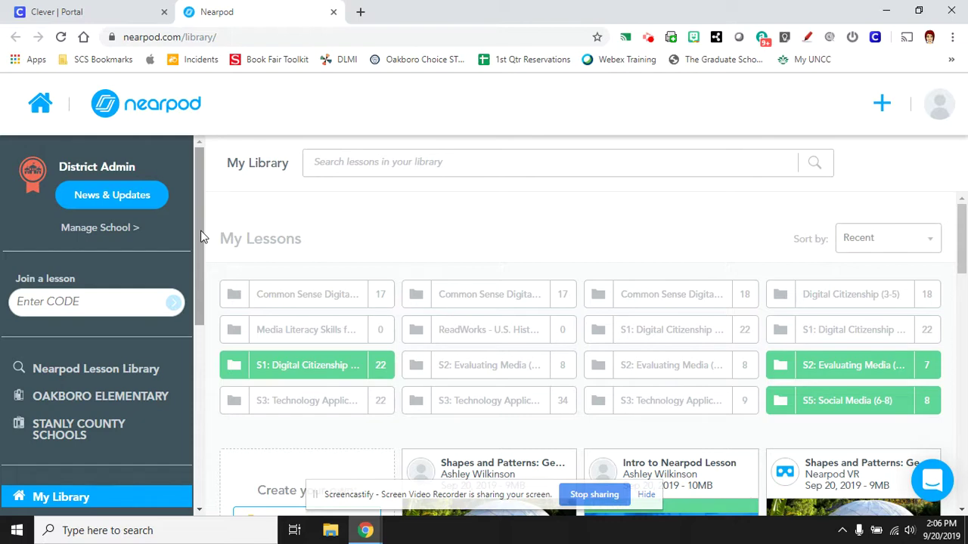
{"action": "left_click_drag", "start_coordinate": [201, 237], "coordinate": [202, 280]}
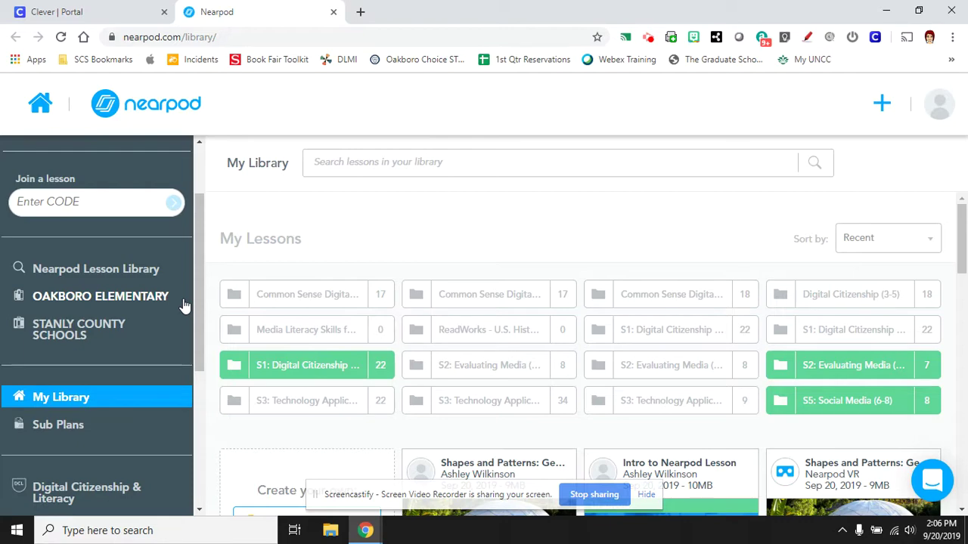
{"action": "scroll", "coordinate": [184, 305], "scroll_direction": "down", "scroll_amount": 1}
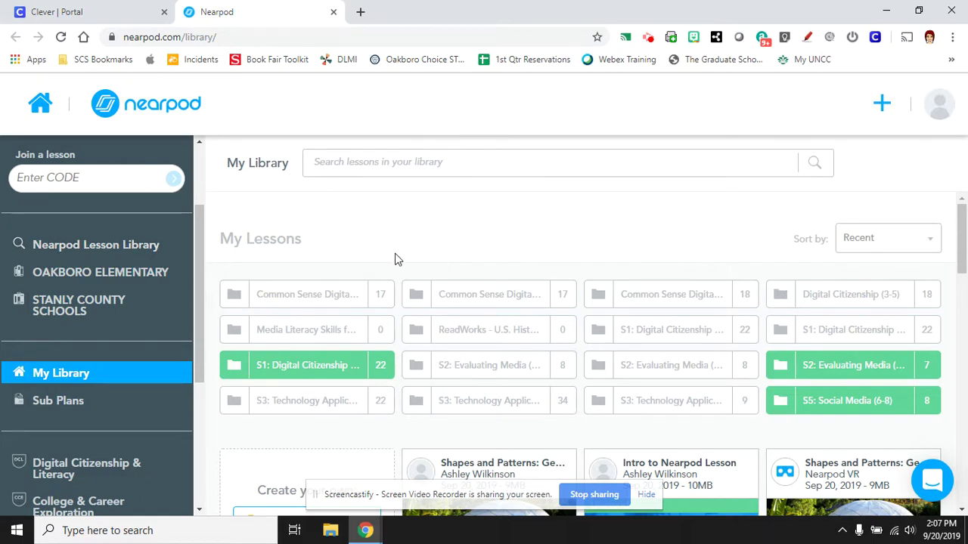
{"action": "left_click", "coordinate": [147, 246]}
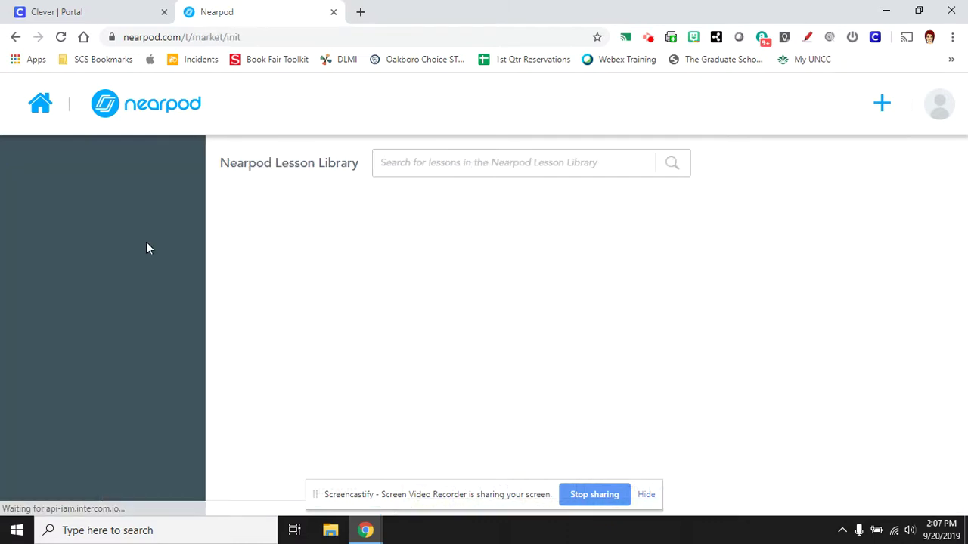
Step: Examine the lesson library's featured categories and its standards, subject, grade and resource type filters
{"action": "scroll", "coordinate": [391, 335], "scroll_direction": "down", "scroll_amount": 3}
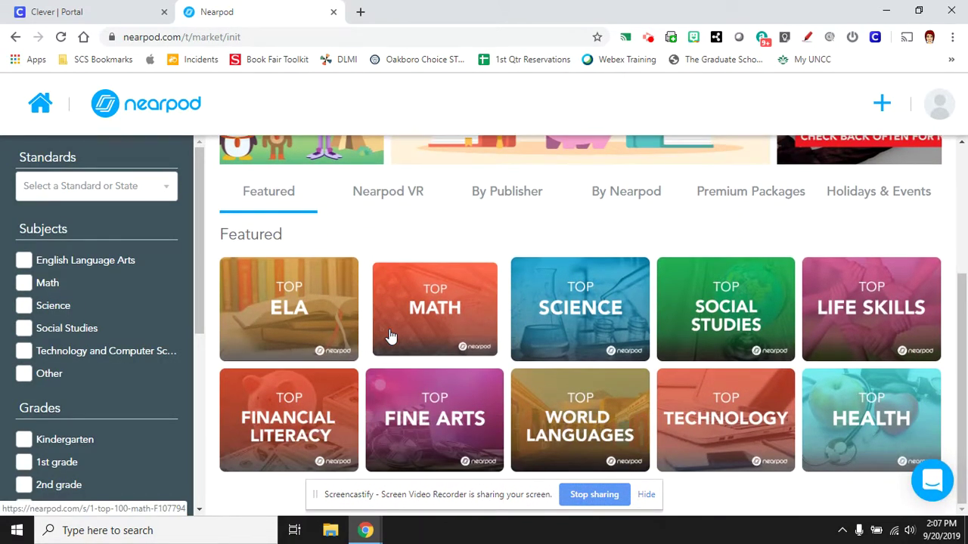
{"action": "left_click", "coordinate": [647, 495]}
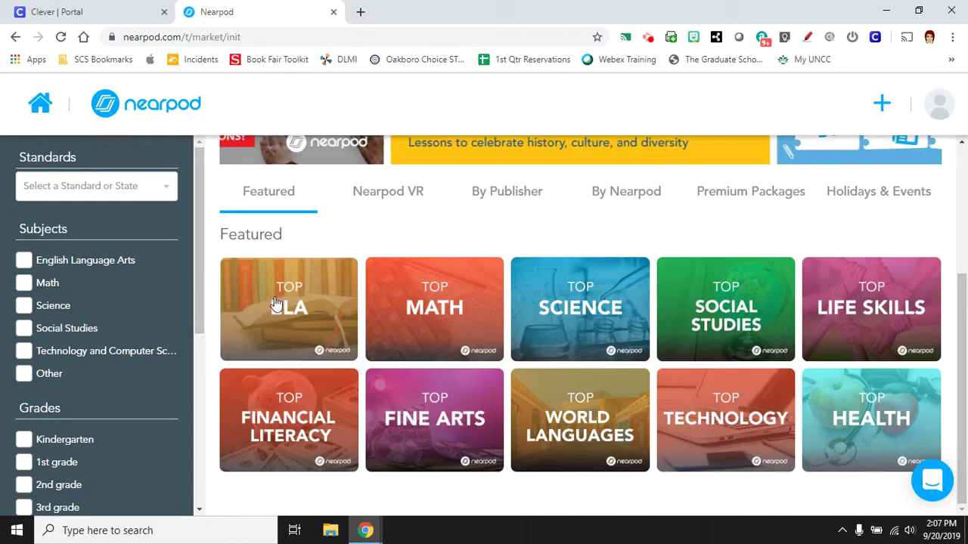
{"action": "scroll", "coordinate": [289, 305], "scroll_direction": "up", "scroll_amount": 3}
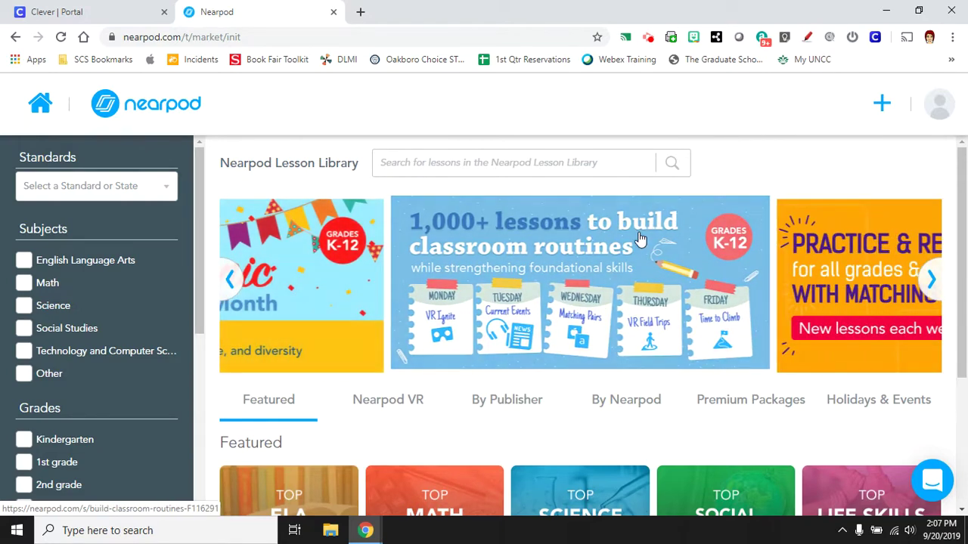
{"action": "scroll", "coordinate": [581, 363], "scroll_direction": "down", "scroll_amount": 1}
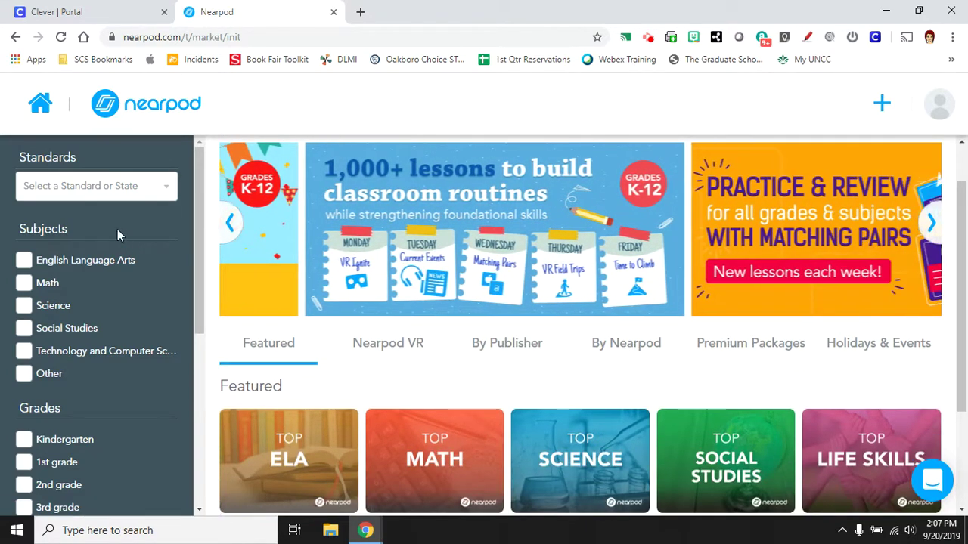
{"action": "left_click", "coordinate": [110, 189]}
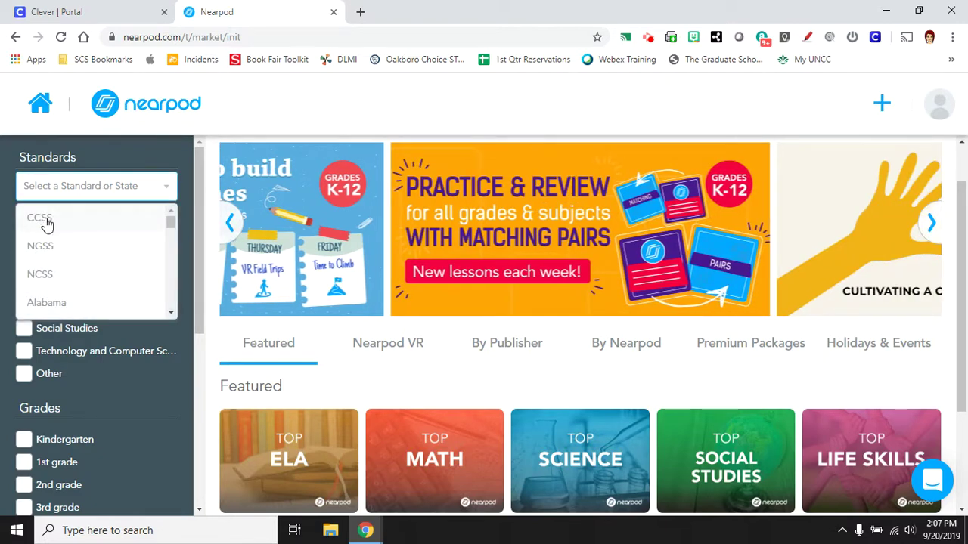
{"action": "left_click", "coordinate": [186, 234]}
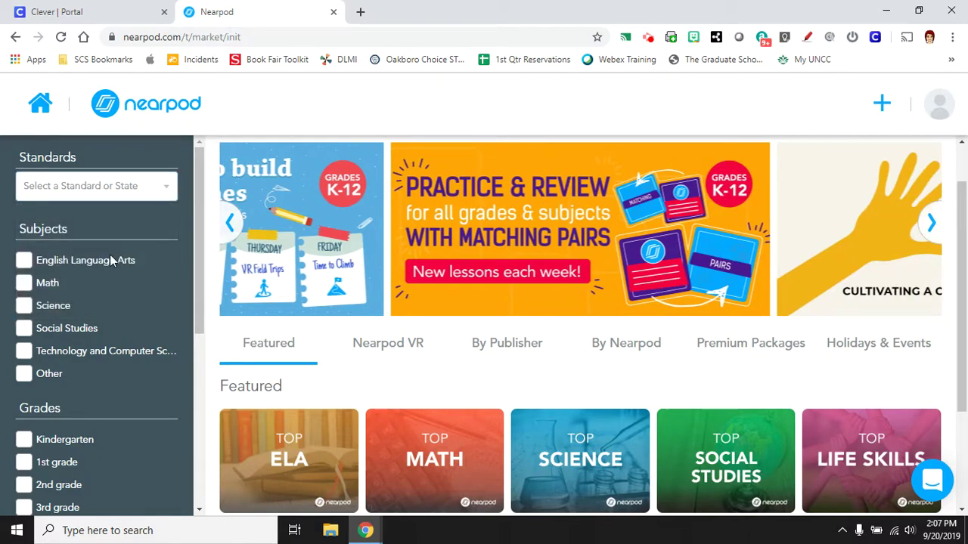
{"action": "scroll", "coordinate": [114, 369], "scroll_direction": "down", "scroll_amount": 5}
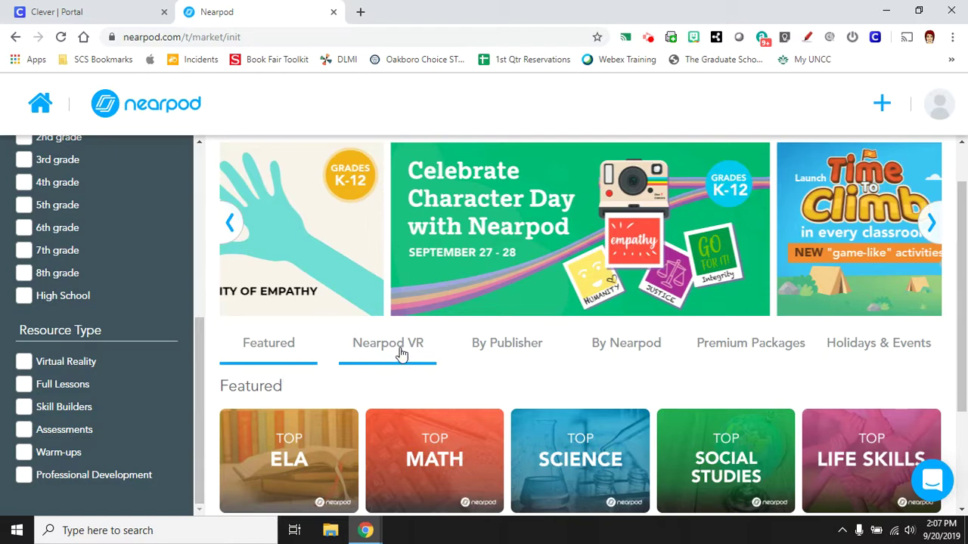
{"action": "scroll", "coordinate": [401, 353], "scroll_direction": "down", "scroll_amount": 1}
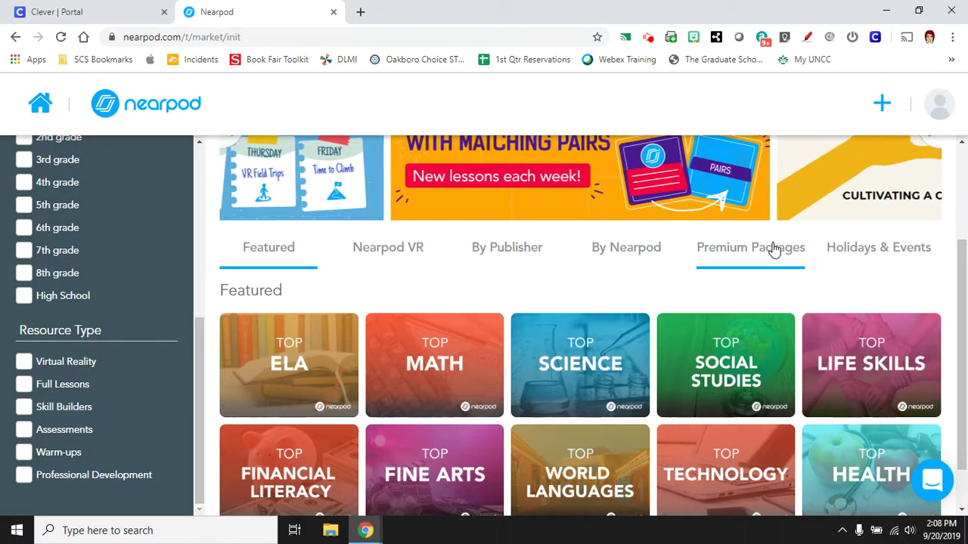
{"action": "scroll", "coordinate": [521, 310], "scroll_direction": "down", "scroll_amount": 1}
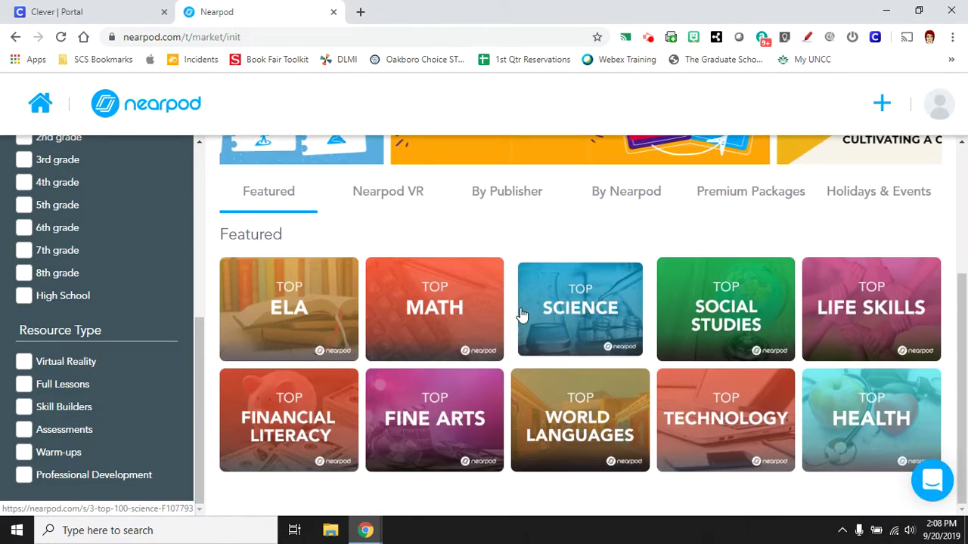
Step: Open the featured Top Math collection and look through its topic folders
{"action": "left_click", "coordinate": [439, 297]}
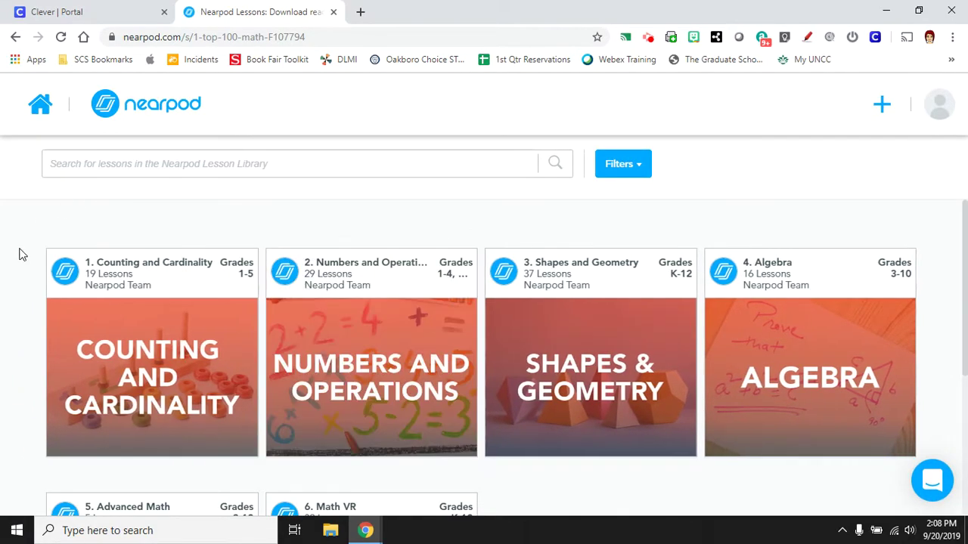
{"action": "scroll", "coordinate": [21, 250], "scroll_direction": "down", "scroll_amount": 2}
{"action": "scroll", "coordinate": [23, 255], "scroll_direction": "up", "scroll_amount": 1}
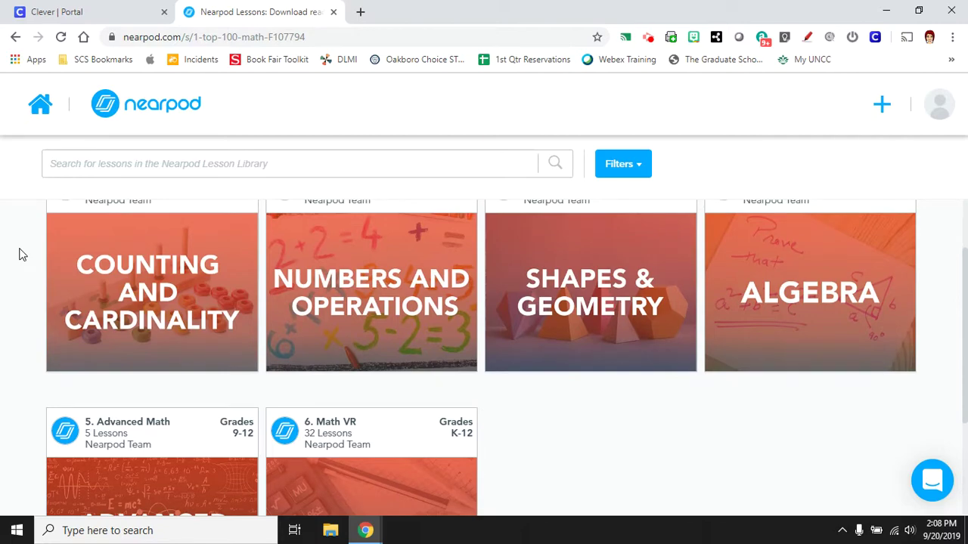
{"action": "scroll", "coordinate": [22, 255], "scroll_direction": "up", "scroll_amount": 1}
{"action": "mouse_move", "coordinate": [700, 306]}
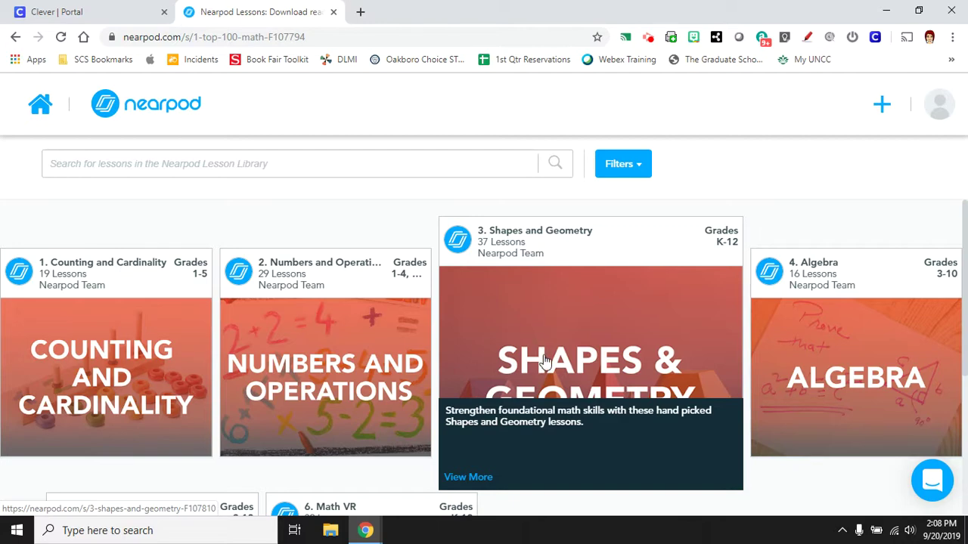
{"action": "scroll", "coordinate": [544, 361], "scroll_direction": "down", "scroll_amount": 1}
{"action": "scroll", "coordinate": [545, 361], "scroll_direction": "down", "scroll_amount": 2}
{"action": "scroll", "coordinate": [544, 361], "scroll_direction": "up", "scroll_amount": 3}
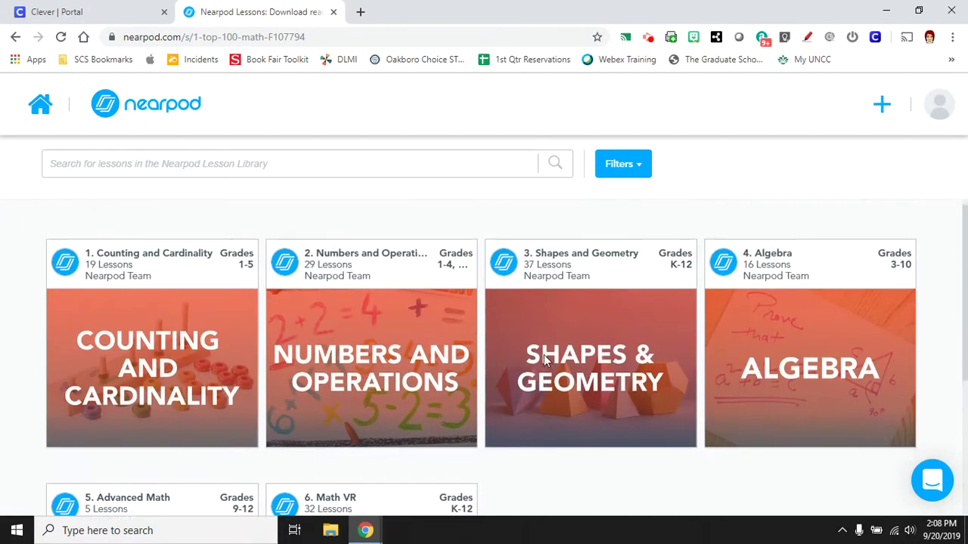
{"action": "scroll", "coordinate": [574, 371], "scroll_direction": "down", "scroll_amount": 3}
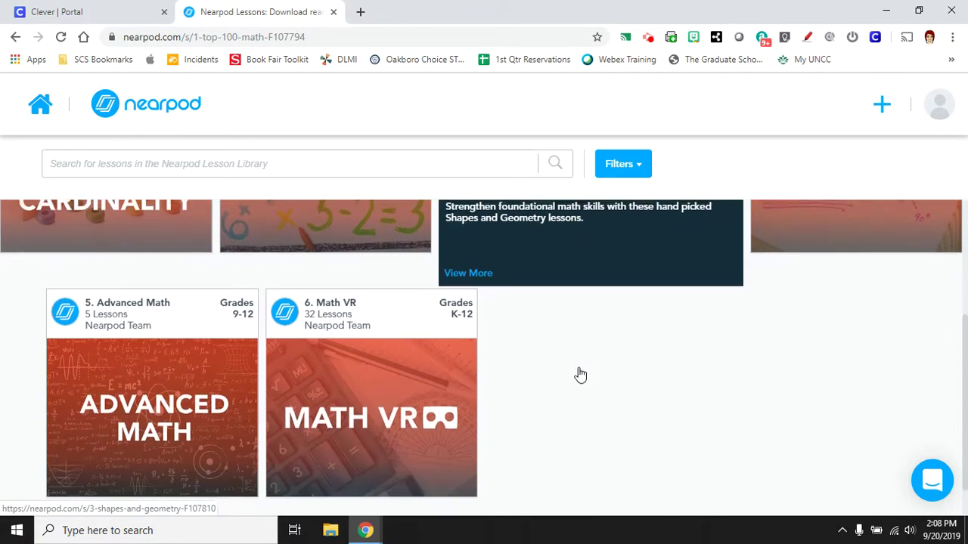
Step: Open the Math VR folder and go into its Grades K-2 lessons
{"action": "mouse_move", "coordinate": [352, 323]}
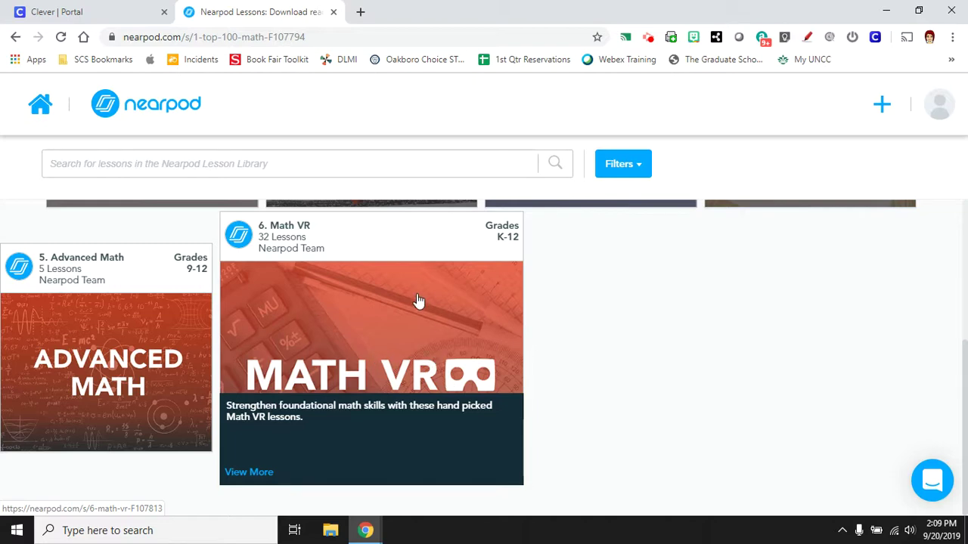
{"action": "left_click", "coordinate": [350, 380]}
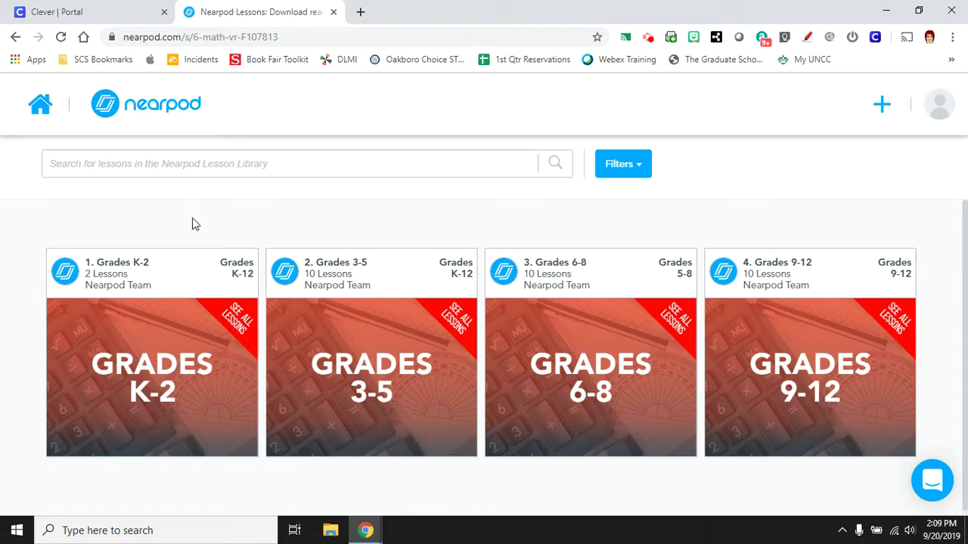
{"action": "mouse_move", "coordinate": [174, 363]}
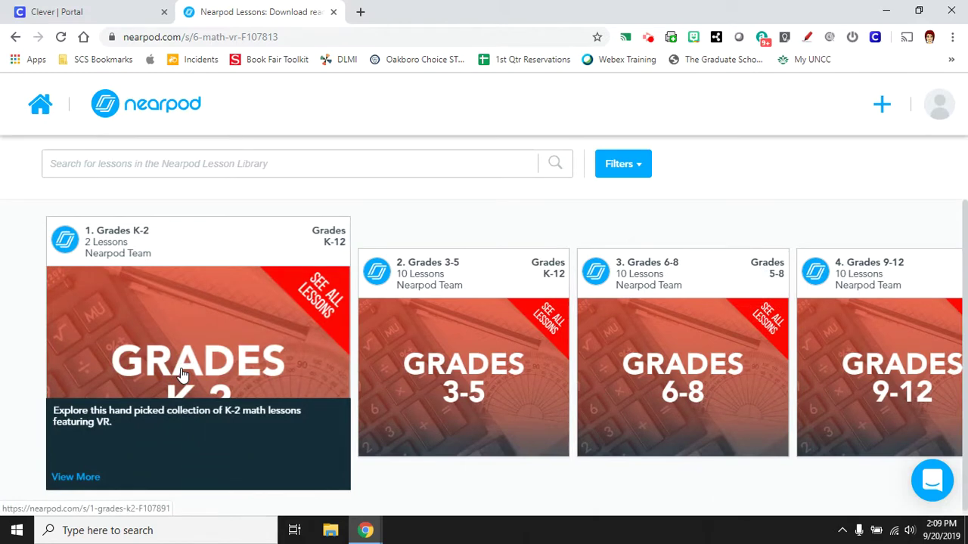
{"action": "left_click", "coordinate": [182, 376]}
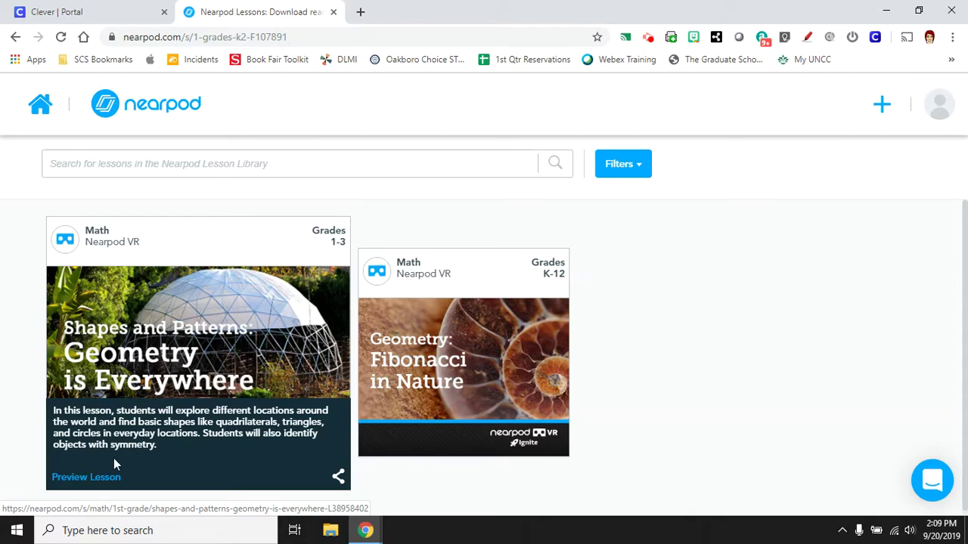
Step: View the sharing options for the lesson "Shapes and Patterns: Geometry is Everywhere", then close them
{"action": "left_click", "coordinate": [337, 478]}
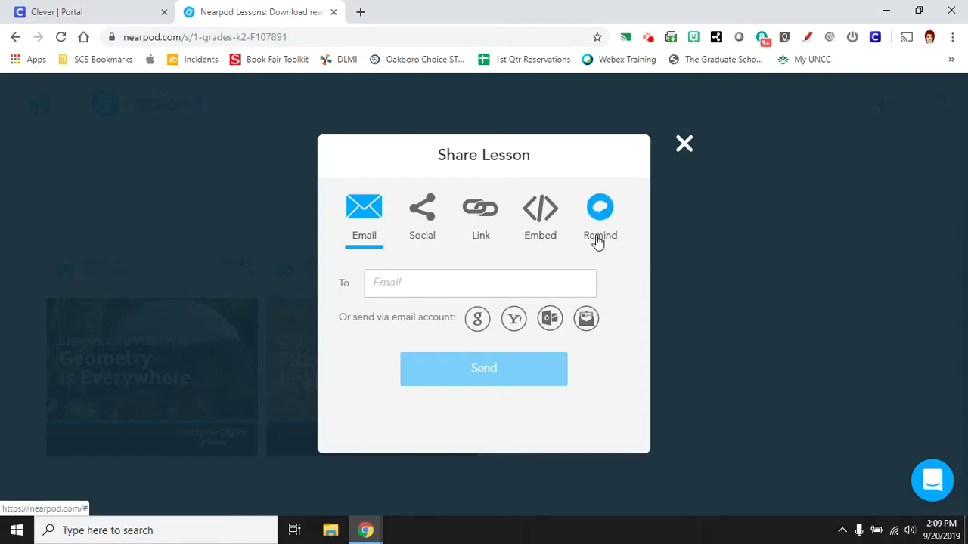
{"action": "left_click", "coordinate": [684, 143]}
Step: Preview the "Shapes and Patterns: Geometry is Everywhere" lesson up to its Learning Objectives slide
{"action": "mouse_move", "coordinate": [152, 357]}
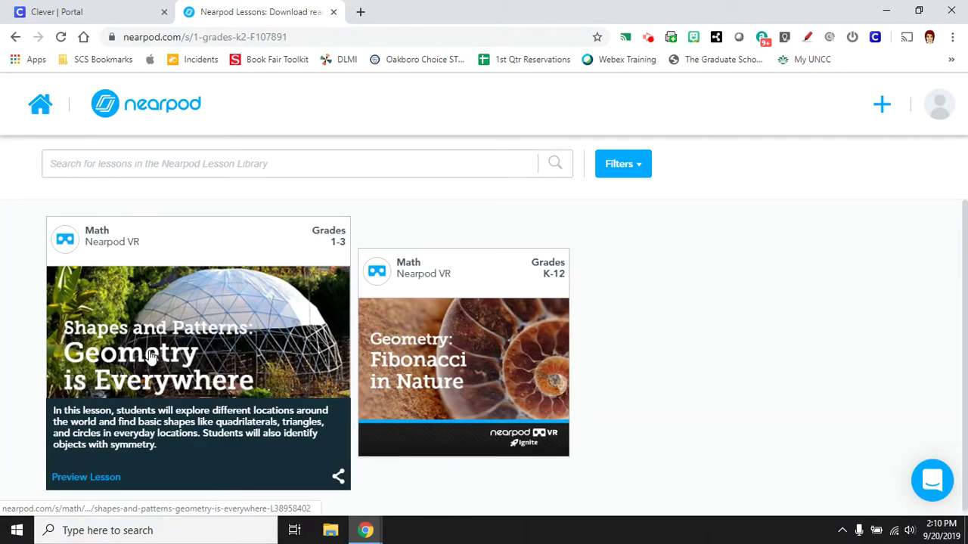
{"action": "left_click", "coordinate": [102, 479]}
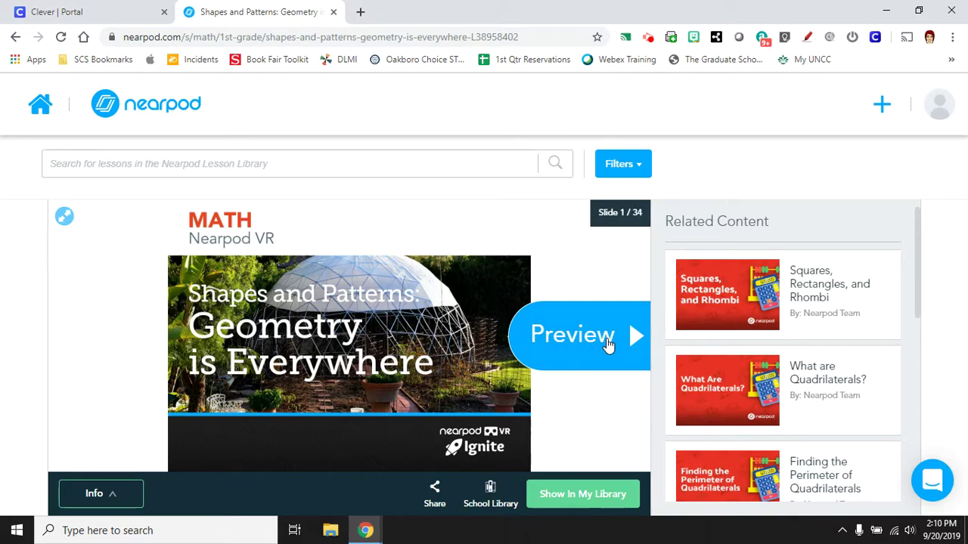
{"action": "left_click", "coordinate": [608, 344]}
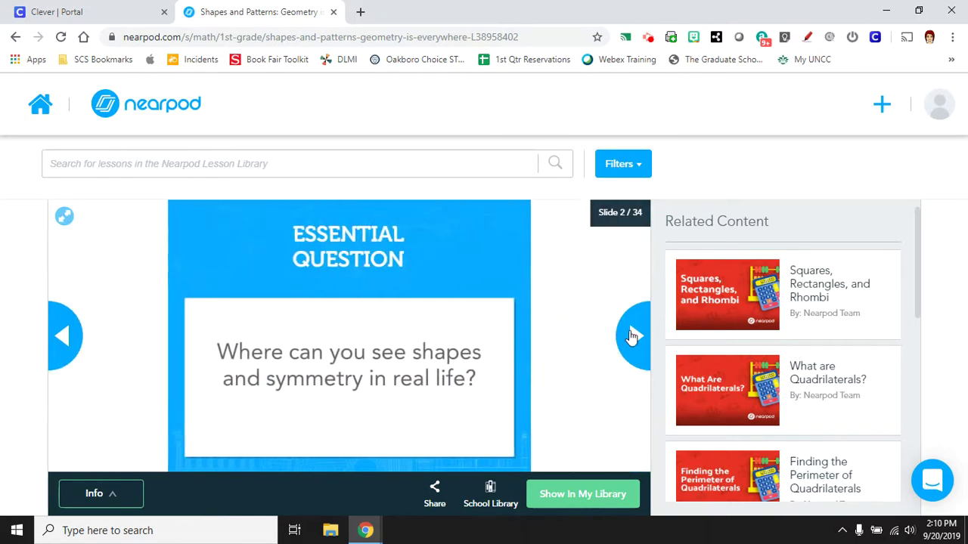
{"action": "left_click", "coordinate": [632, 336]}
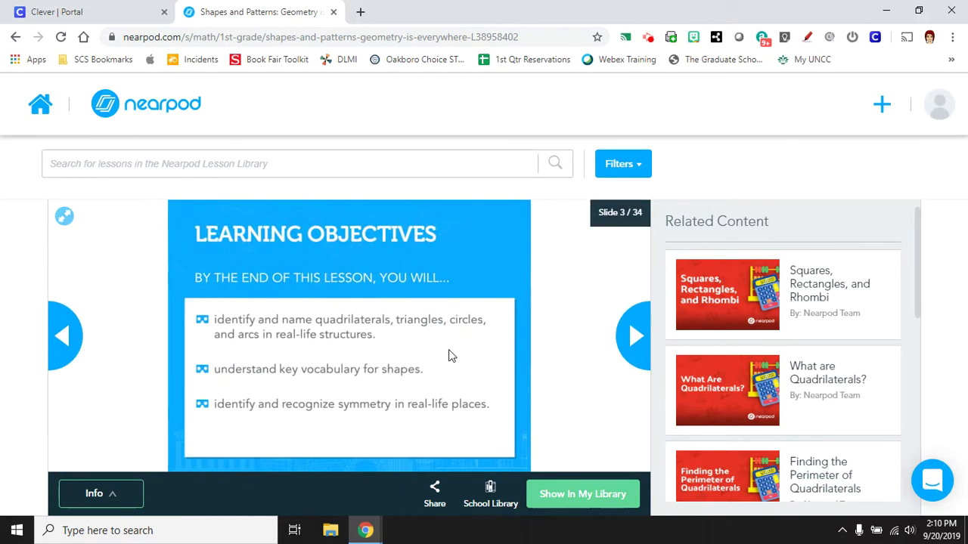
Step: Show the previewed lesson in My Library and return to the library's full lesson list
{"action": "left_click", "coordinate": [582, 496]}
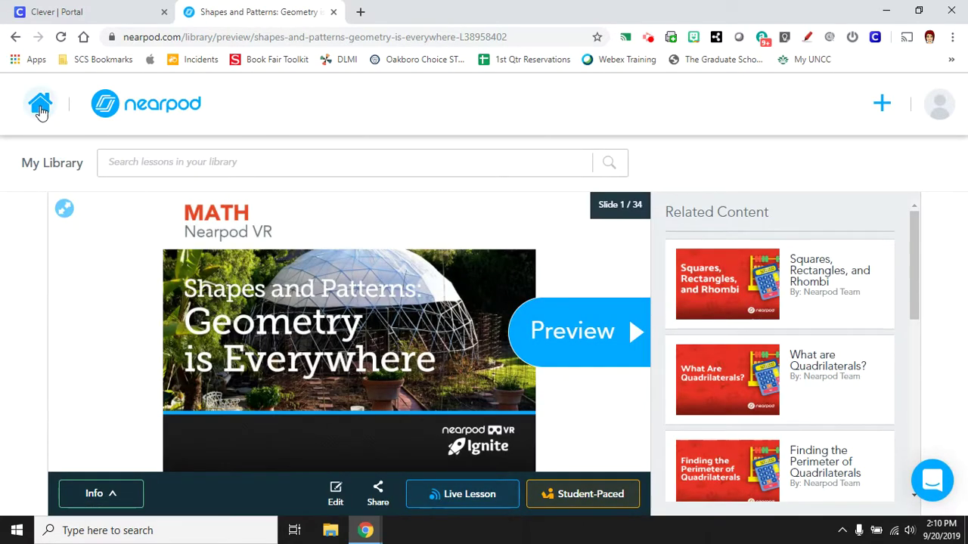
{"action": "left_click", "coordinate": [41, 108]}
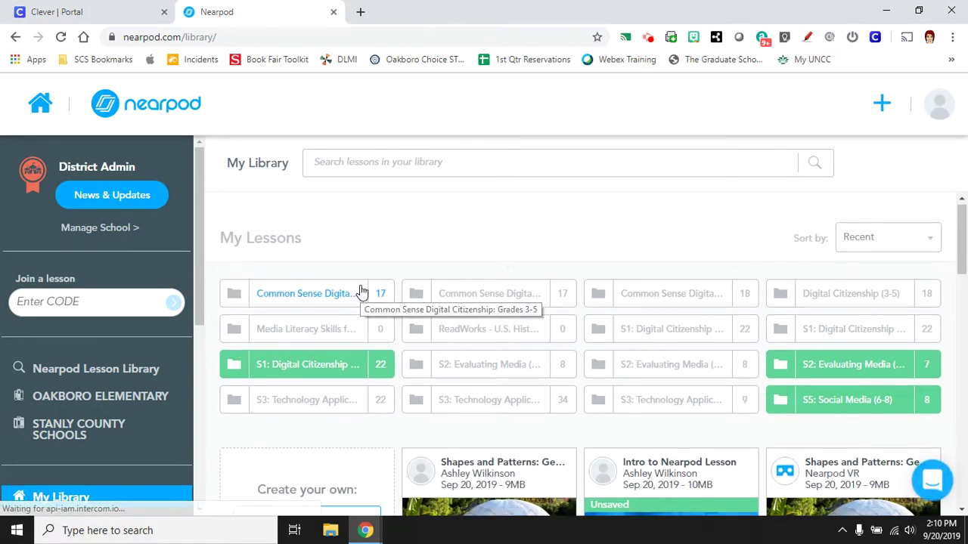
{"action": "scroll", "coordinate": [361, 291], "scroll_direction": "down", "scroll_amount": 3}
Step: View the edit and duplicate choices for the downloaded Nearpod VR copy of the geometry lesson, then dismiss them
{"action": "mouse_move", "coordinate": [870, 317]}
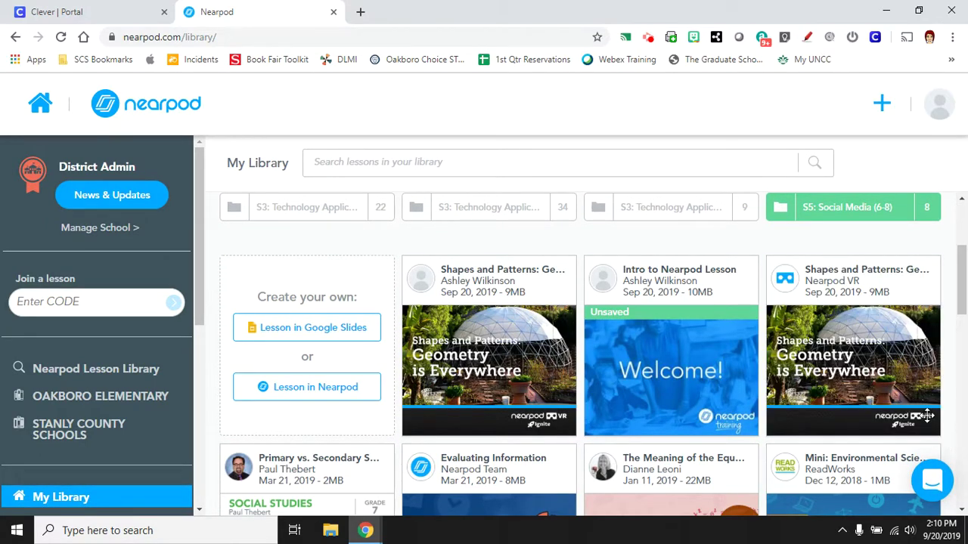
{"action": "mouse_move", "coordinate": [907, 393]}
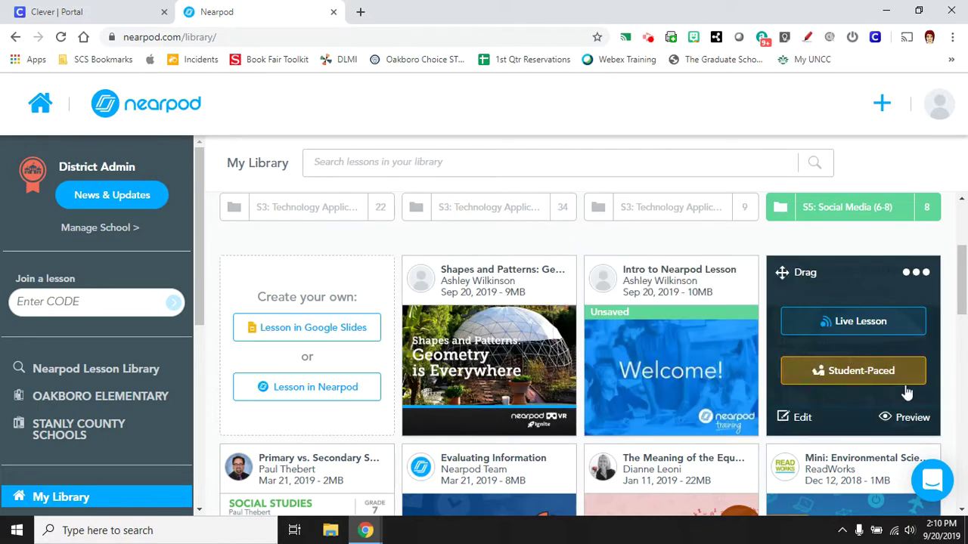
{"action": "left_click", "coordinate": [796, 419]}
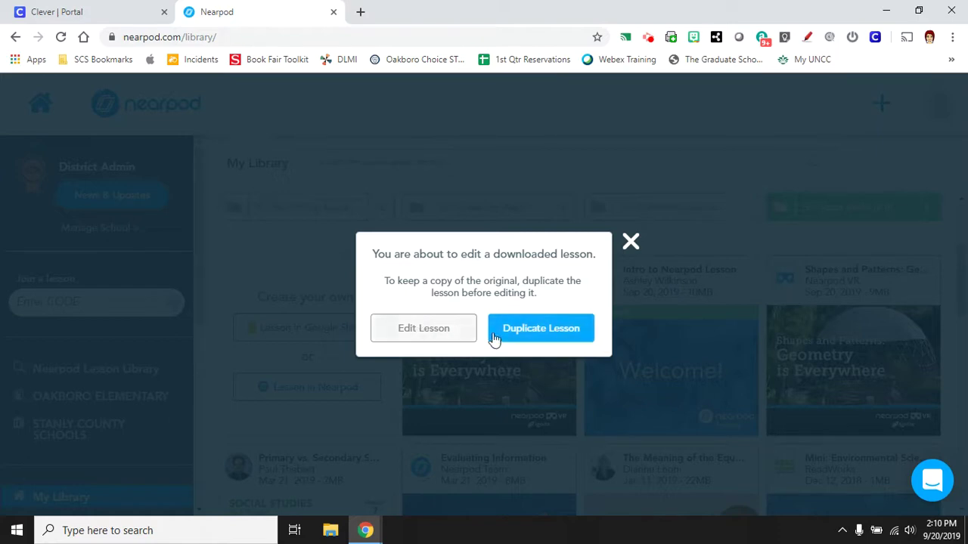
{"action": "left_click", "coordinate": [630, 243]}
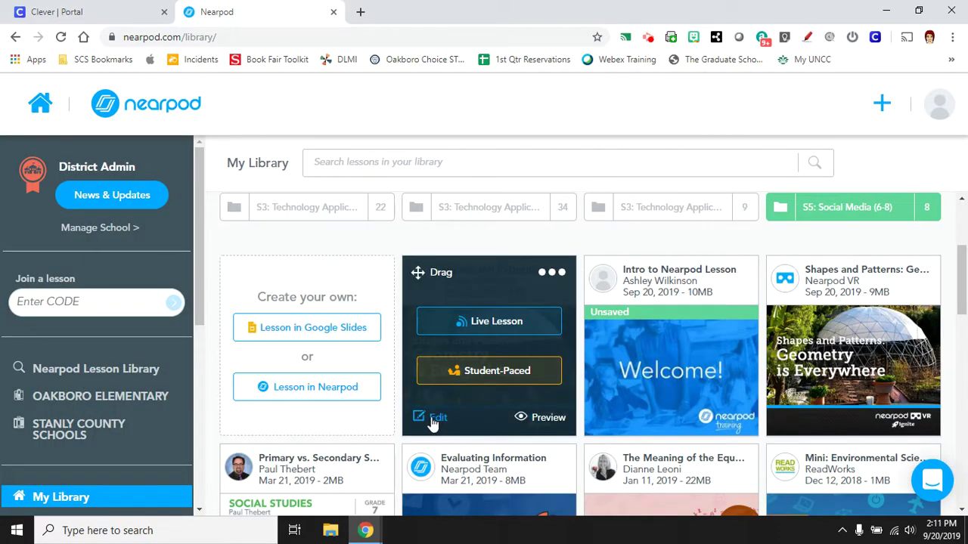
Step: Open the personal copy of the "Shapes and Patterns" lesson for editing and look through its slides
{"action": "left_click", "coordinate": [435, 418]}
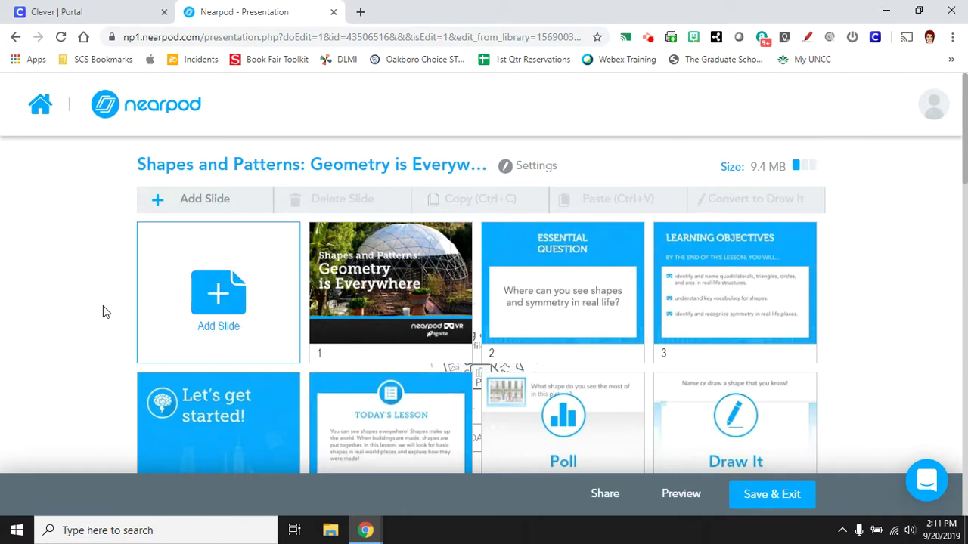
{"action": "scroll", "coordinate": [102, 306], "scroll_direction": "down", "scroll_amount": 5}
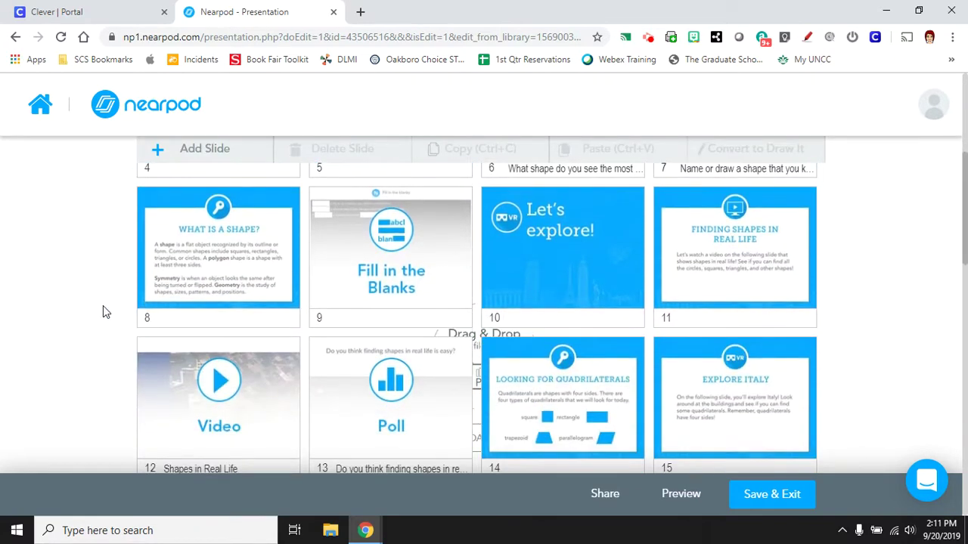
Step: Examine the geometry lesson's sequence of slides and activities, from the title slide through the Symmetry section
{"action": "scroll", "coordinate": [103, 305], "scroll_direction": "down", "scroll_amount": 1}
{"action": "scroll", "coordinate": [102, 306], "scroll_direction": "down", "scroll_amount": 4}
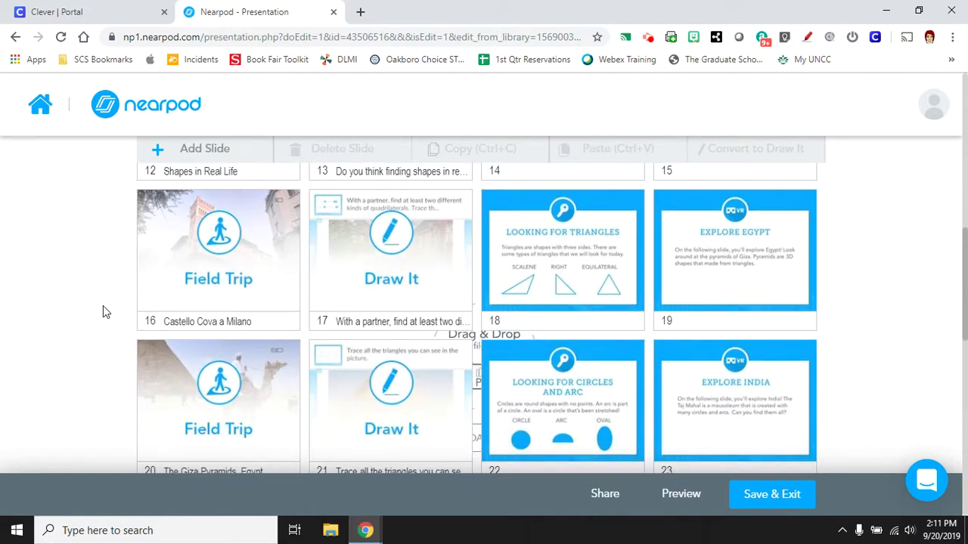
{"action": "scroll", "coordinate": [103, 305], "scroll_direction": "up", "scroll_amount": 5}
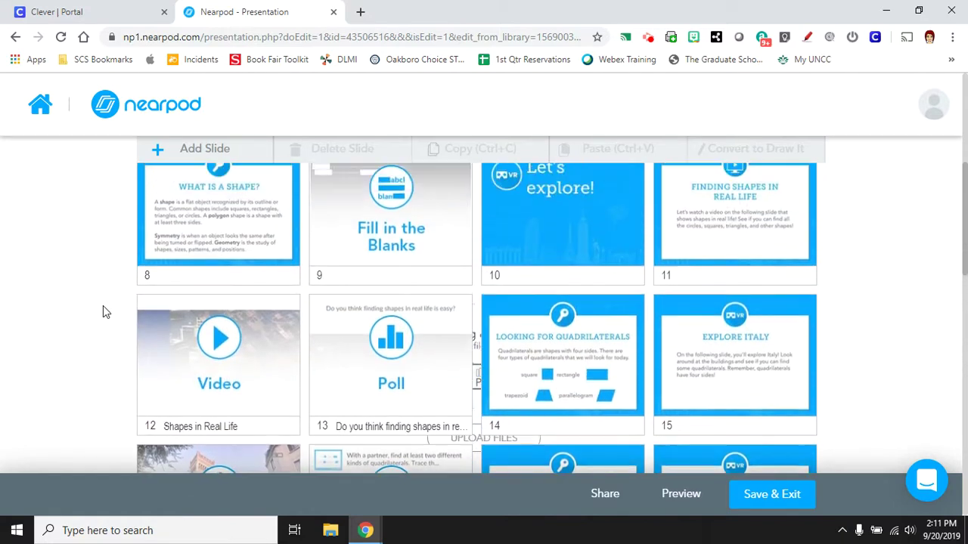
{"action": "scroll", "coordinate": [103, 306], "scroll_direction": "up", "scroll_amount": 3}
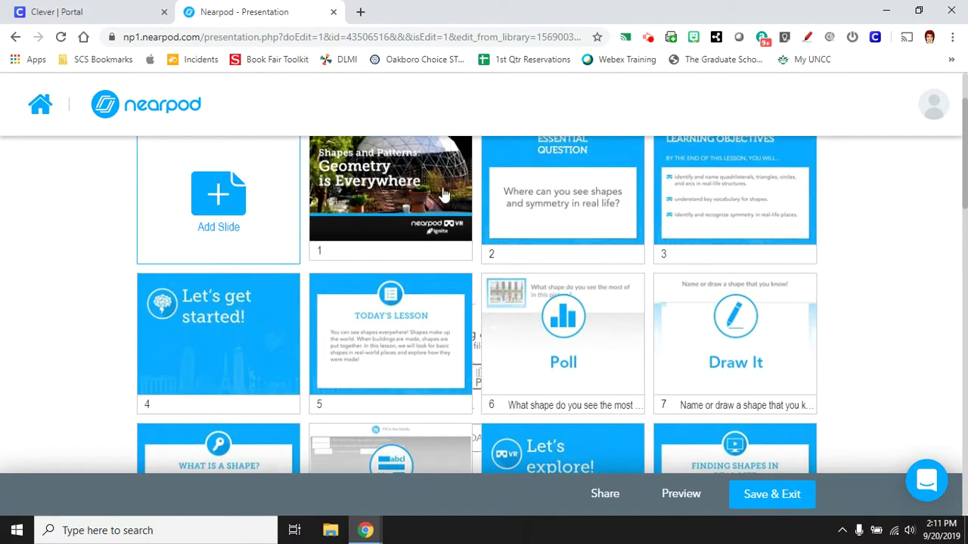
{"action": "scroll", "coordinate": [593, 210], "scroll_direction": "down", "scroll_amount": 1}
{"action": "scroll", "coordinate": [594, 210], "scroll_direction": "down", "scroll_amount": 3}
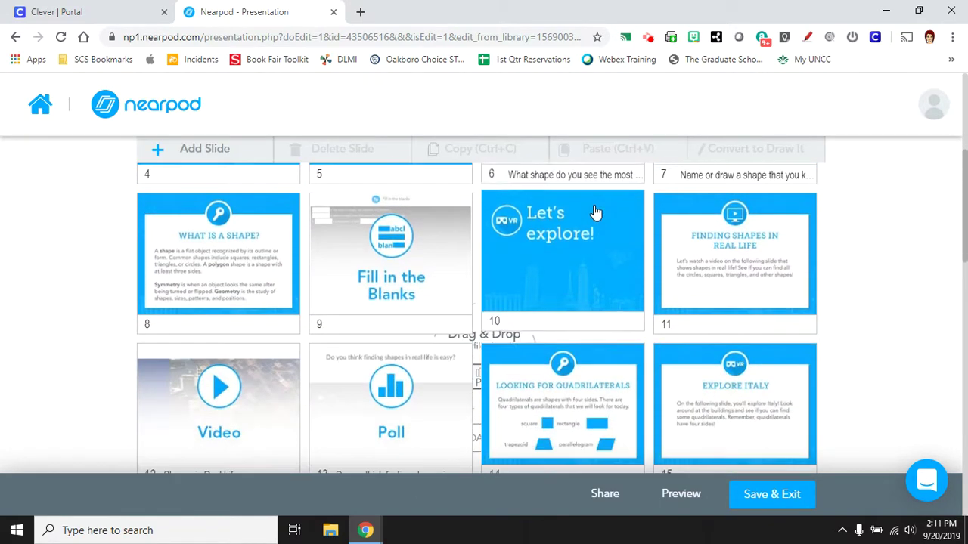
{"action": "scroll", "coordinate": [684, 277], "scroll_direction": "down", "scroll_amount": 3}
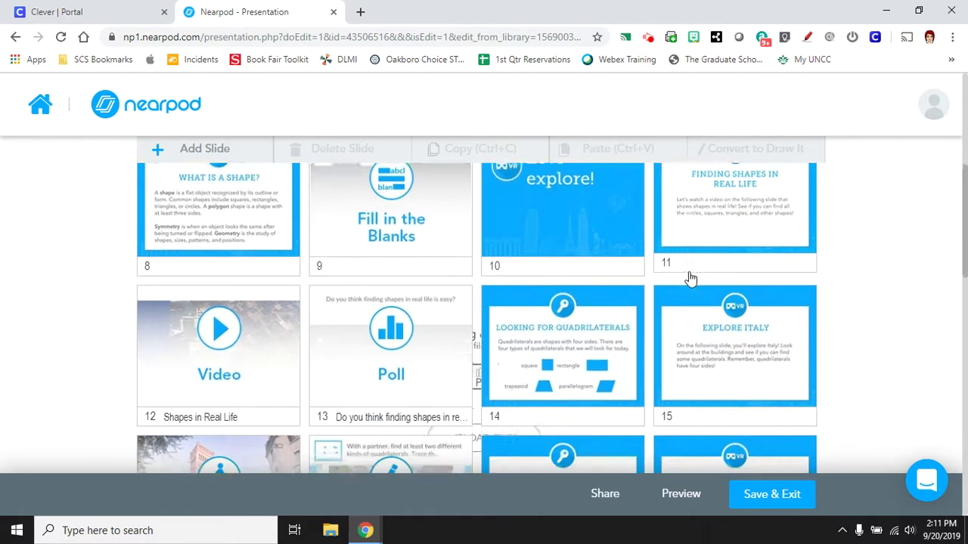
{"action": "scroll", "coordinate": [690, 280], "scroll_direction": "down", "scroll_amount": 5}
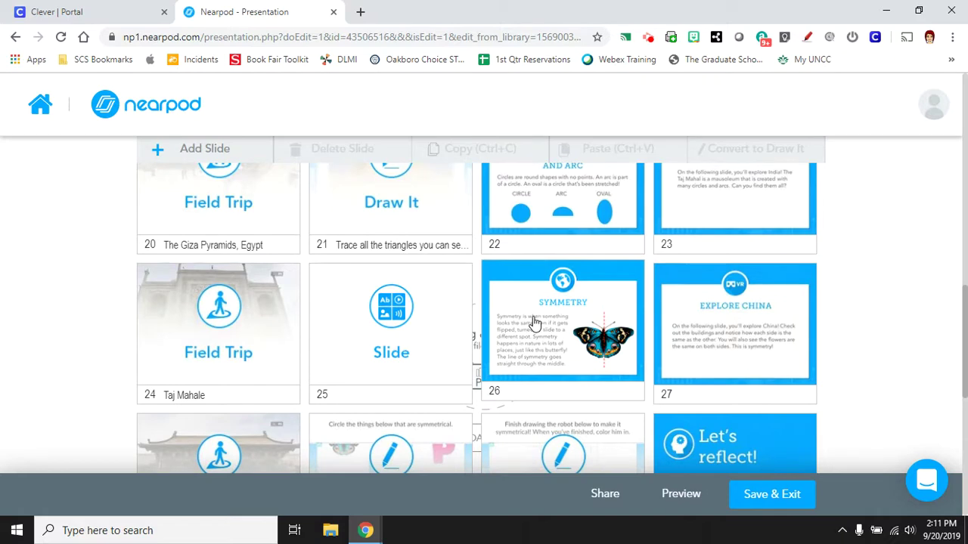
Step: Delete the media slide after the Taj Mahale field trip and the Symmetry slide with the butterfly
{"action": "left_click", "coordinate": [426, 345]}
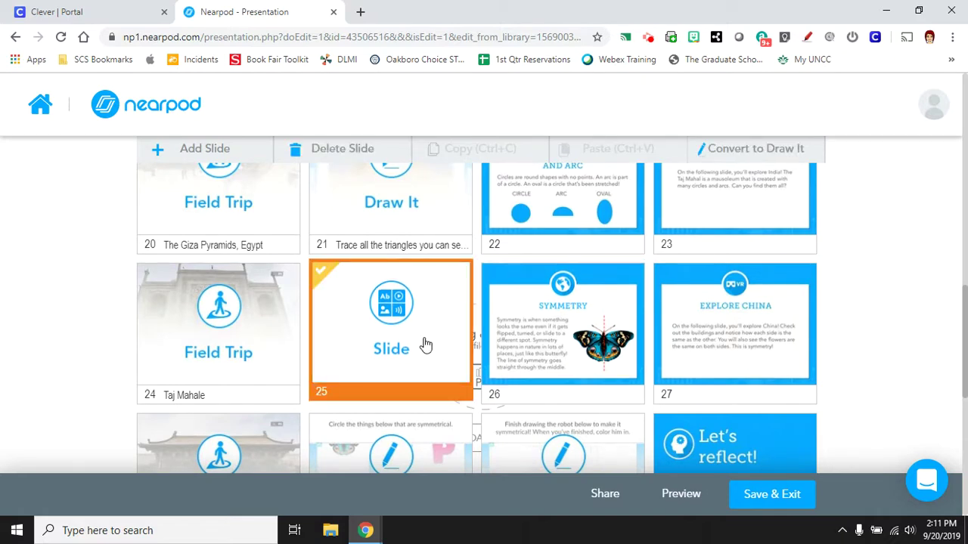
{"action": "left_click", "coordinate": [335, 151]}
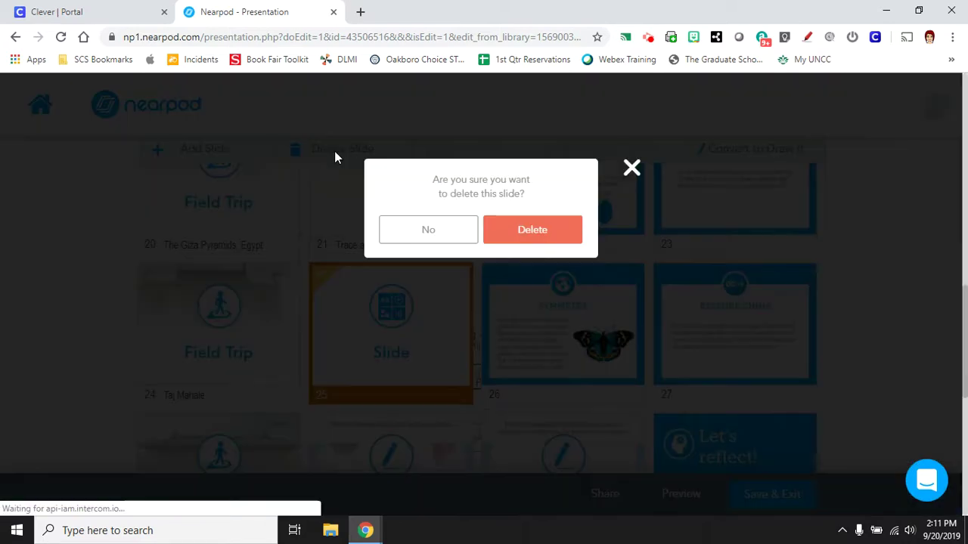
{"action": "left_click", "coordinate": [533, 230]}
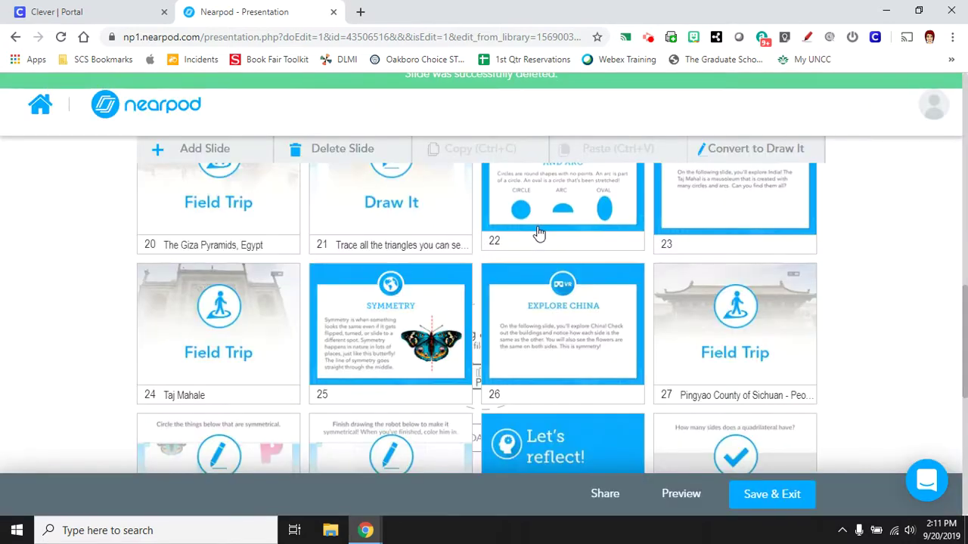
{"action": "left_click", "coordinate": [422, 281]}
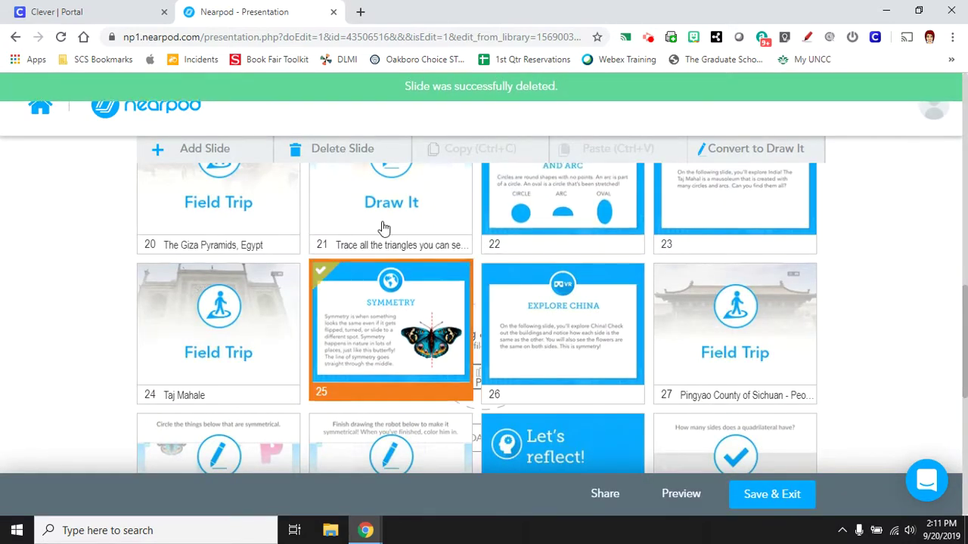
{"action": "left_click", "coordinate": [328, 148]}
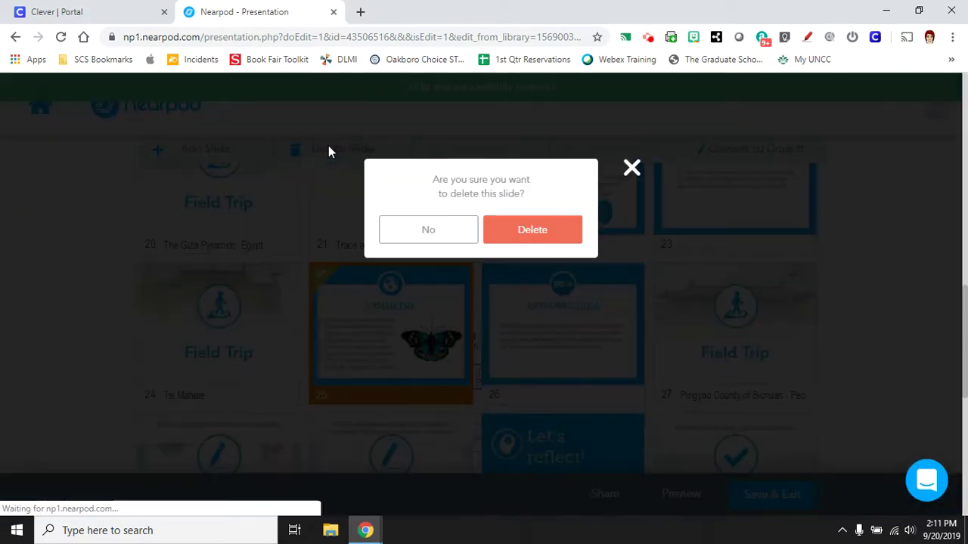
{"action": "left_click", "coordinate": [517, 235]}
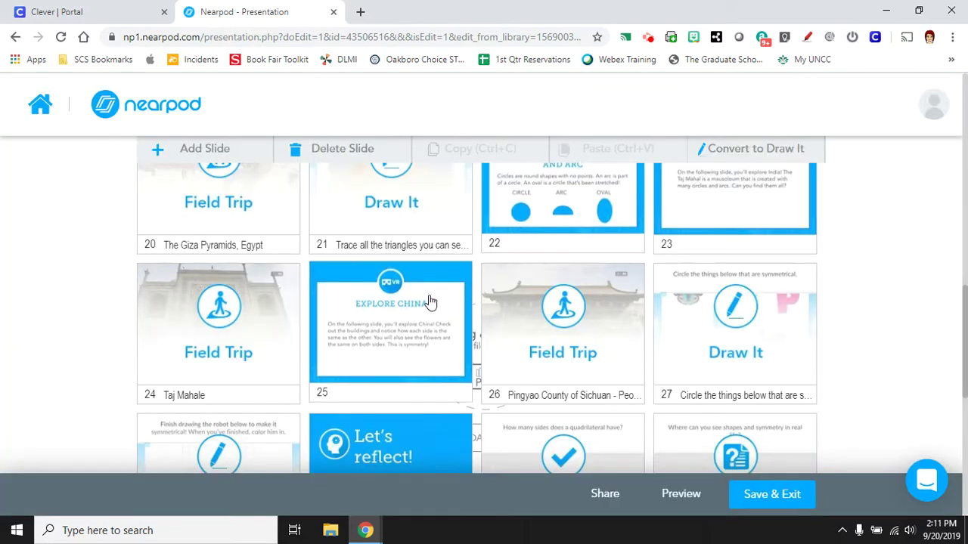
Step: Delete the Explore China slide and the Pingyao County field trip from the lesson
{"action": "left_click", "coordinate": [374, 302]}
{"action": "left_click", "coordinate": [339, 148]}
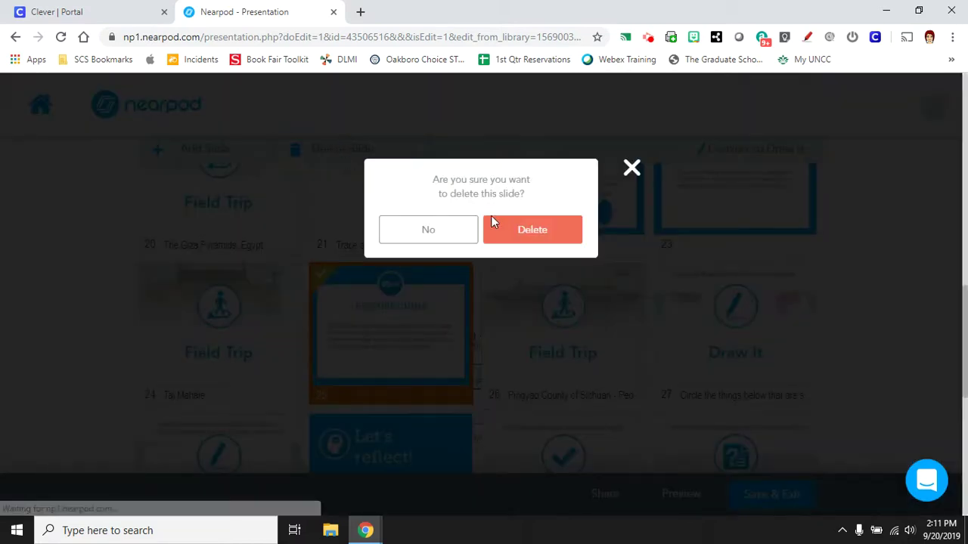
{"action": "left_click", "coordinate": [525, 234]}
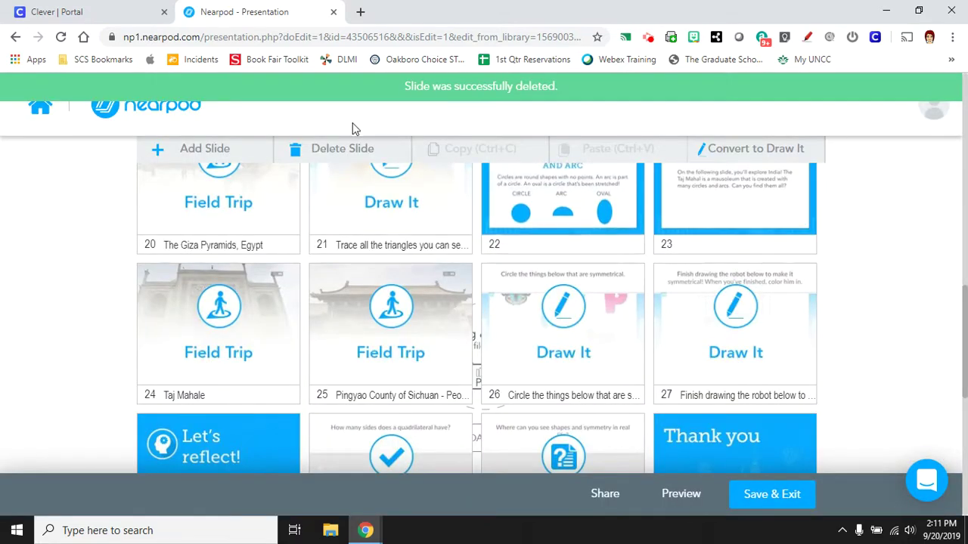
{"action": "left_click", "coordinate": [408, 329]}
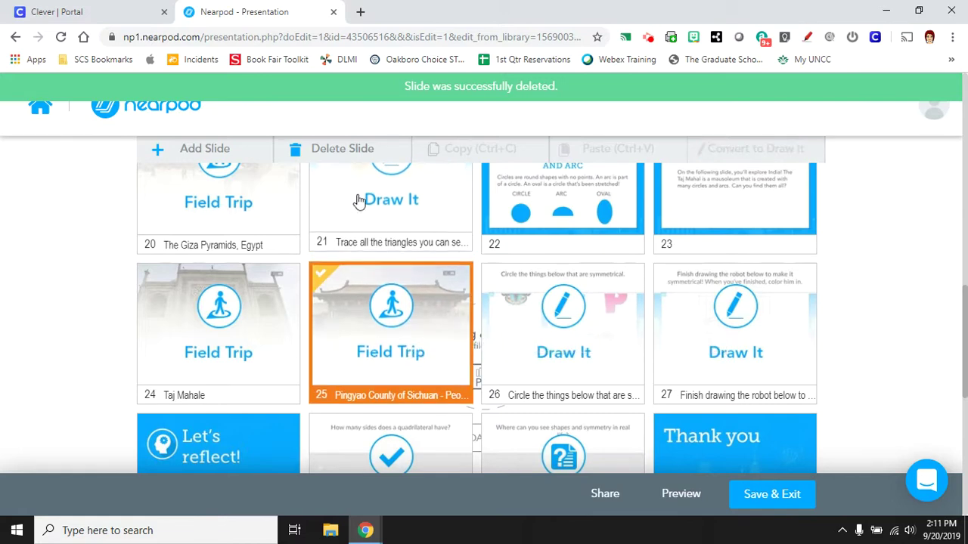
{"action": "left_click", "coordinate": [355, 151]}
{"action": "left_click", "coordinate": [536, 229]}
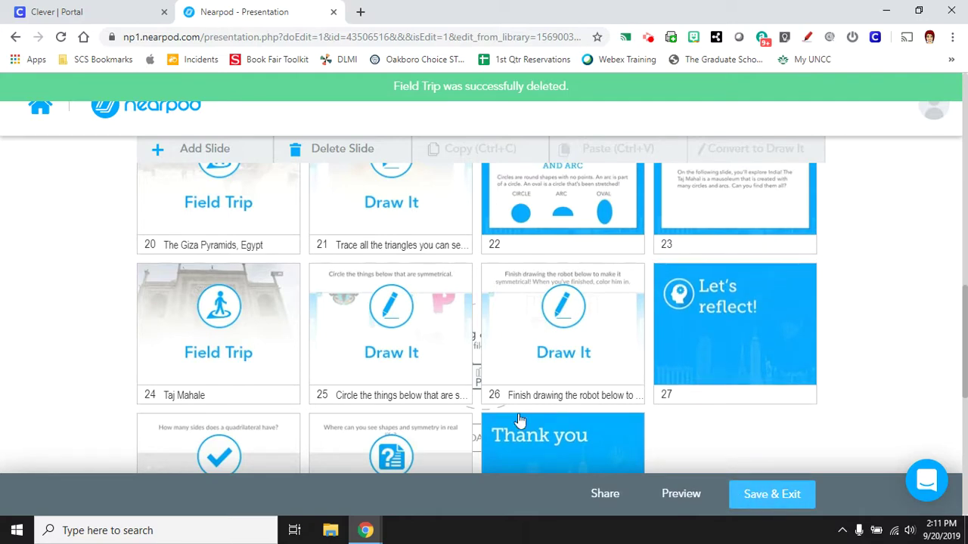
Step: Delete the Draw It activity that asks students to finish drawing the symmetrical robot
{"action": "left_click", "coordinate": [406, 372]}
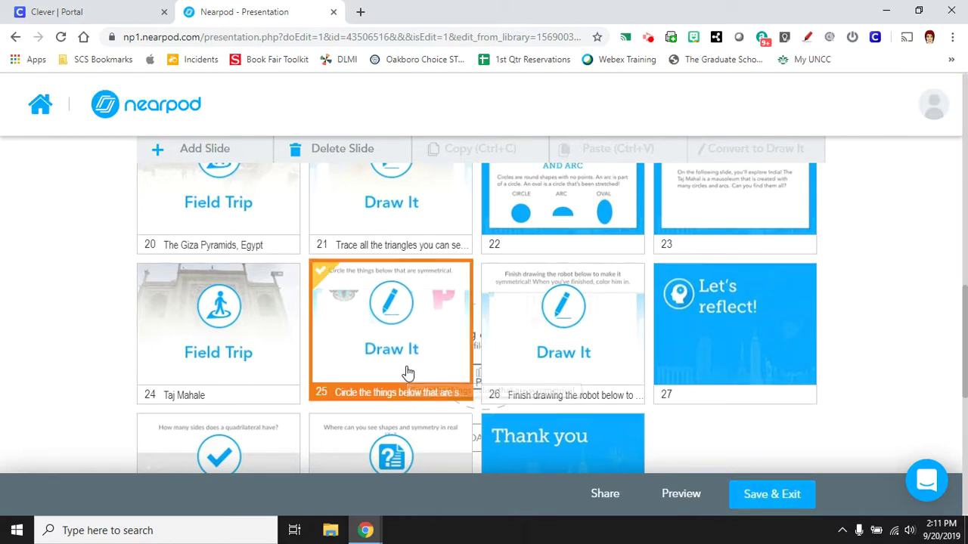
{"action": "left_click", "coordinate": [566, 350]}
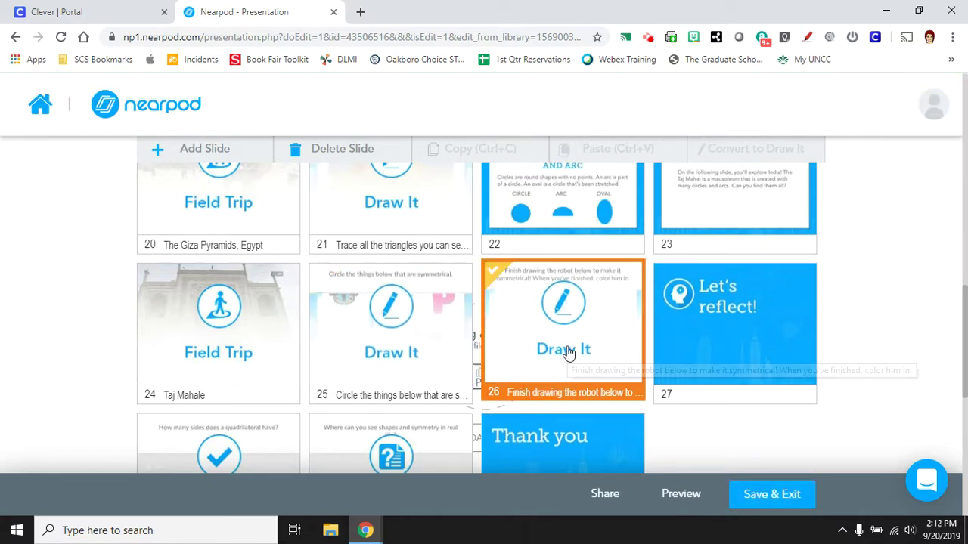
{"action": "left_click", "coordinate": [410, 341]}
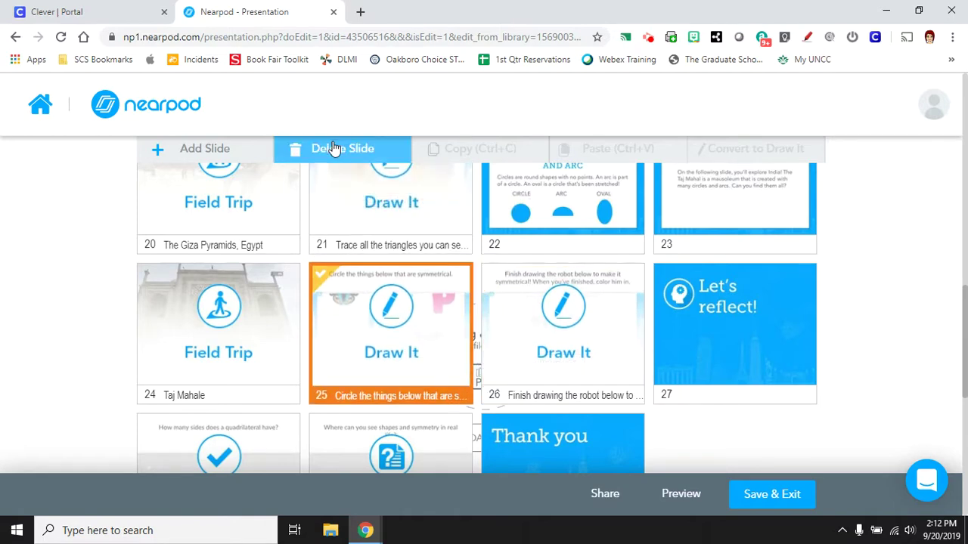
{"action": "left_click", "coordinate": [610, 371]}
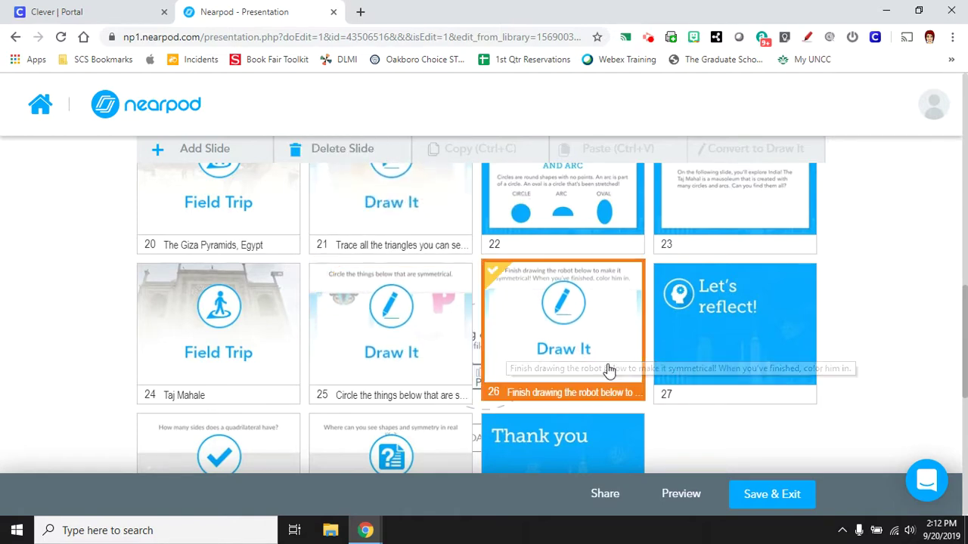
{"action": "left_click", "coordinate": [329, 148]}
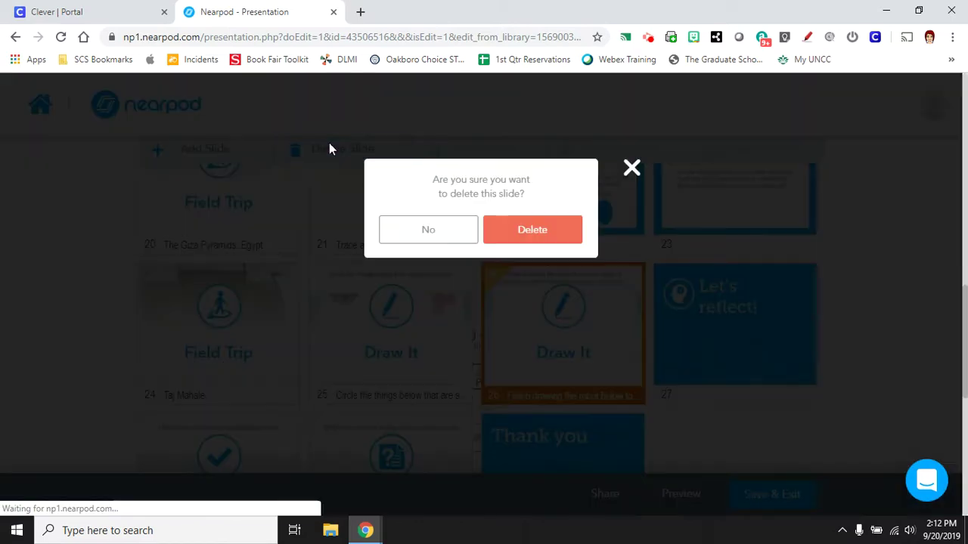
{"action": "left_click", "coordinate": [535, 242]}
Step: Delete the "Let's reflect!" slide that precedes the quiz
{"action": "left_click", "coordinate": [566, 326]}
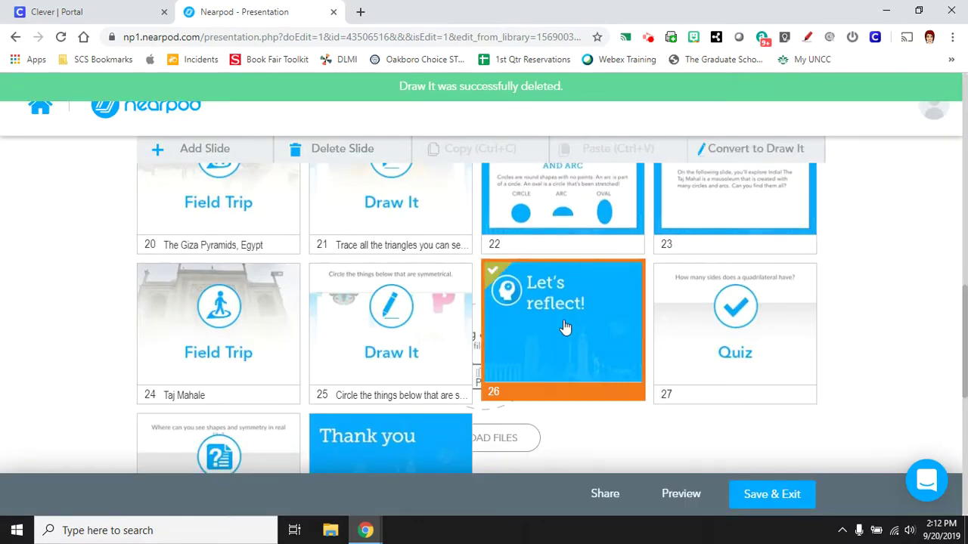
{"action": "left_click", "coordinate": [326, 149]}
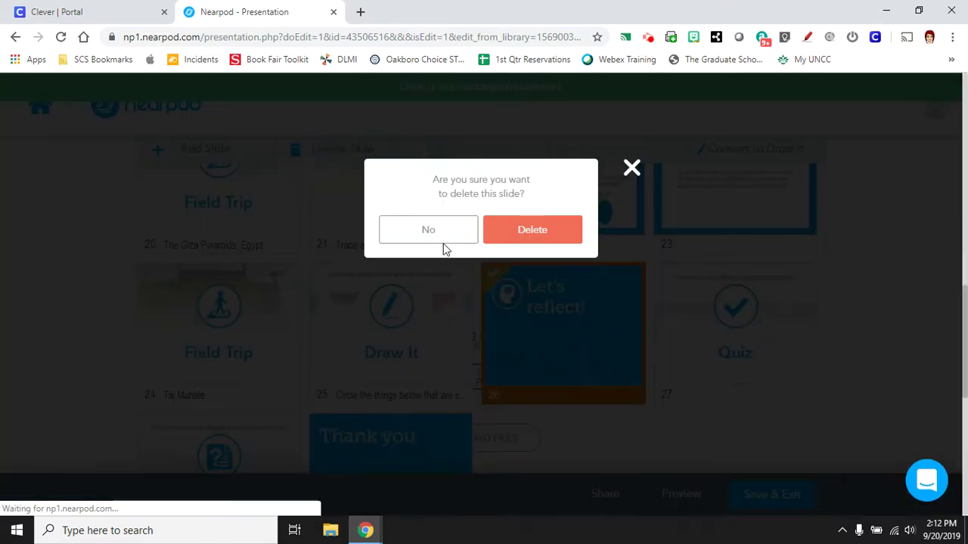
{"action": "left_click", "coordinate": [558, 233]}
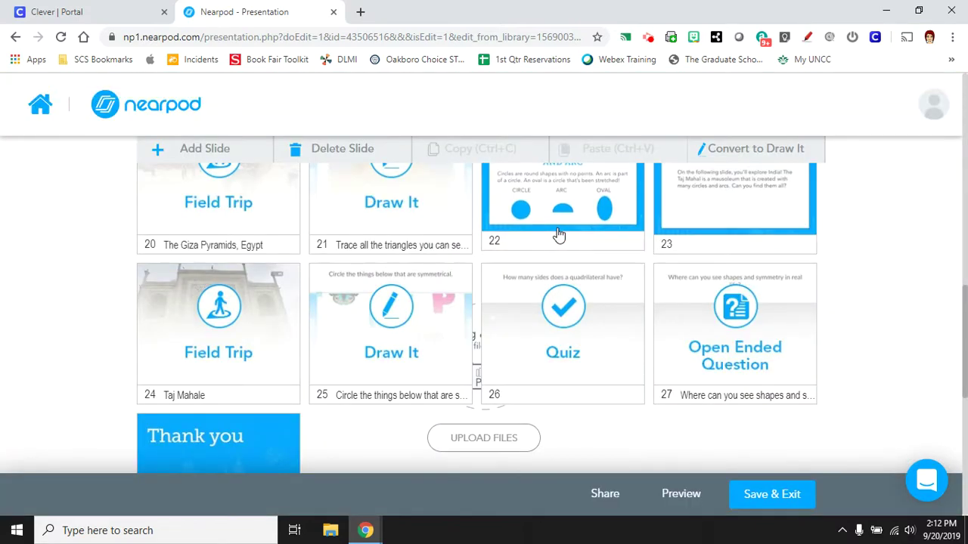
Step: Open the quiz about quadrilateral sides, review its questions and answers, and save it back to the lesson
{"action": "double_click", "coordinate": [590, 324]}
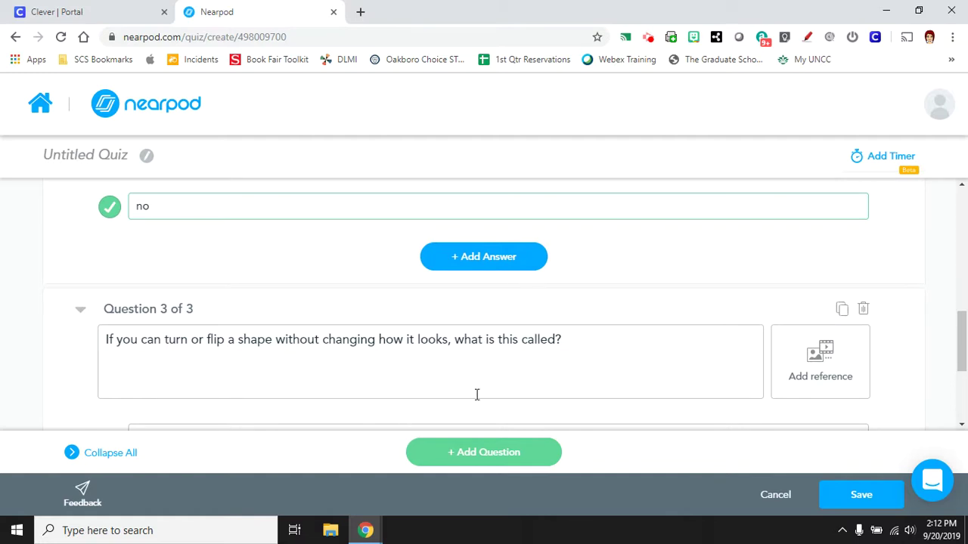
{"action": "scroll", "coordinate": [433, 316], "scroll_direction": "up", "scroll_amount": 5}
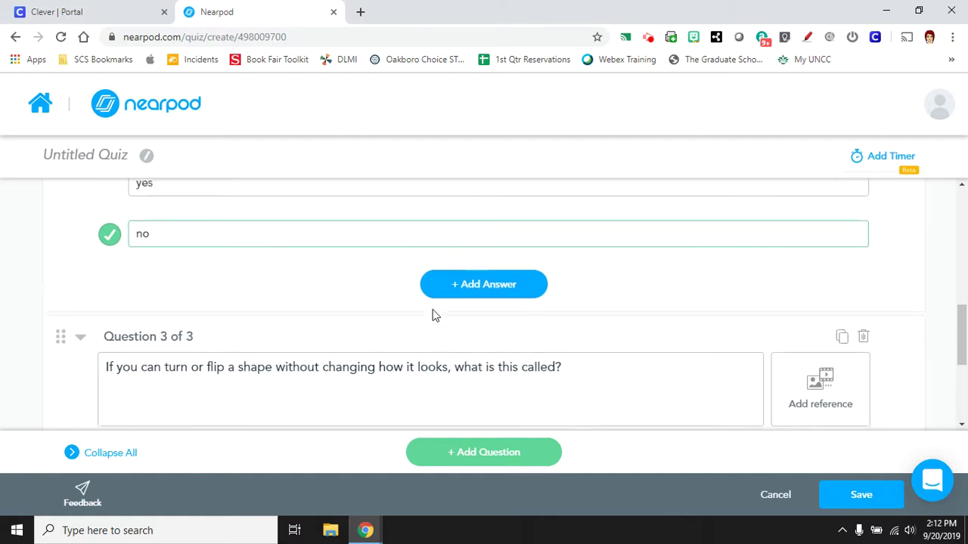
{"action": "scroll", "coordinate": [433, 310], "scroll_direction": "down", "scroll_amount": 2}
{"action": "scroll", "coordinate": [434, 309], "scroll_direction": "up", "scroll_amount": 3}
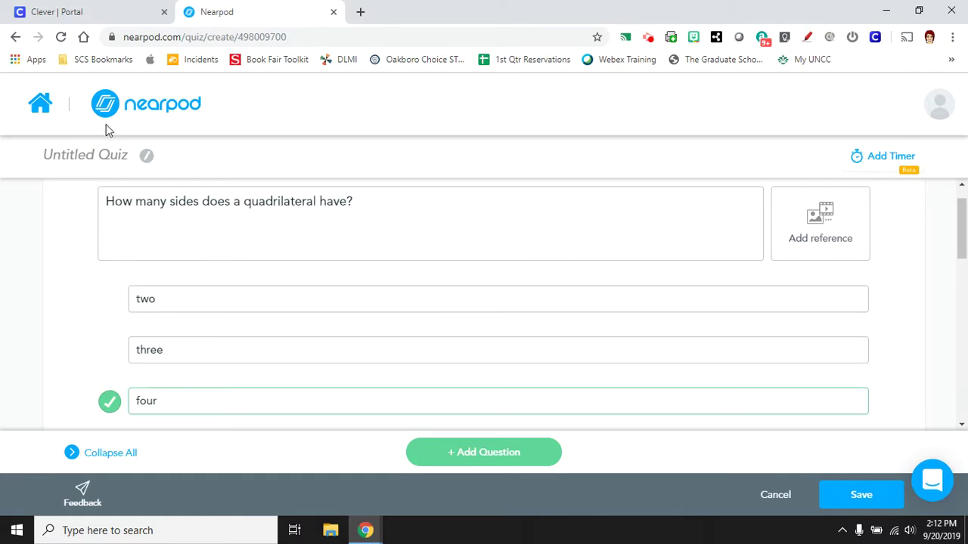
{"action": "left_click", "coordinate": [859, 495]}
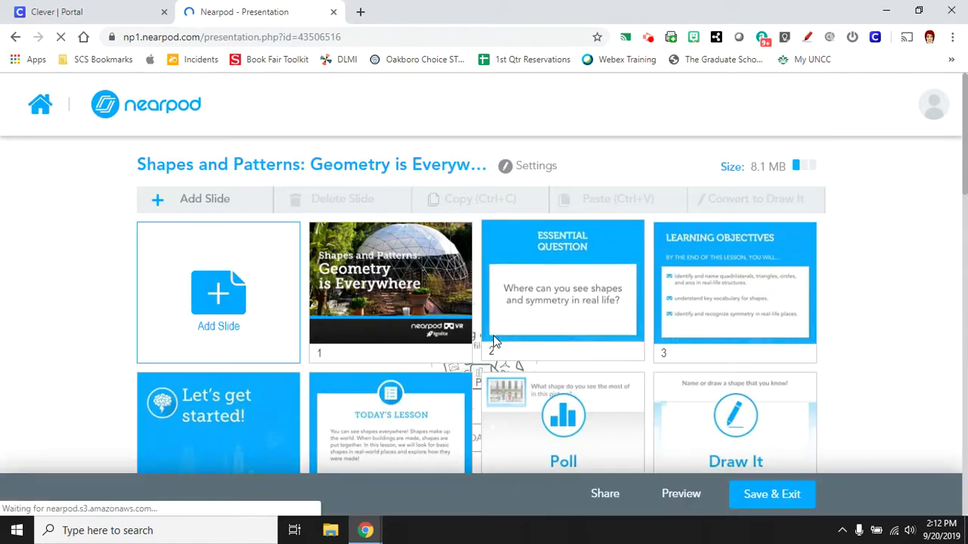
{"action": "left_click", "coordinate": [493, 337]}
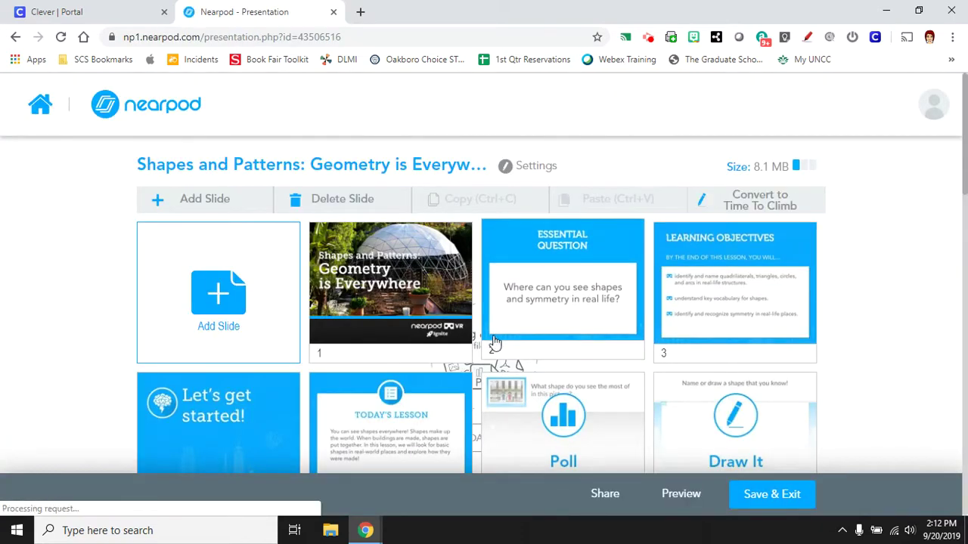